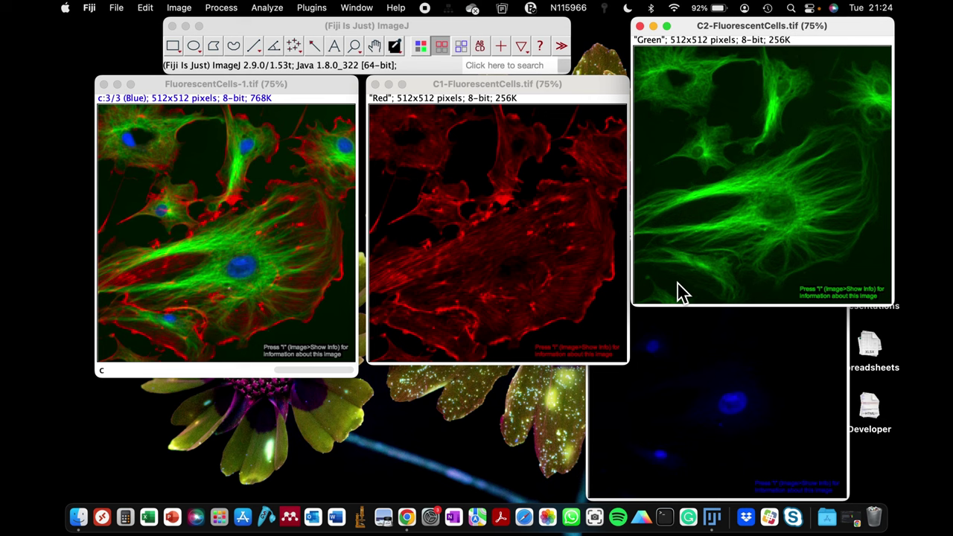
- Merge the red, green and blue channel images into a FluorescentCells composite with Merge Channels
click(257, 30)
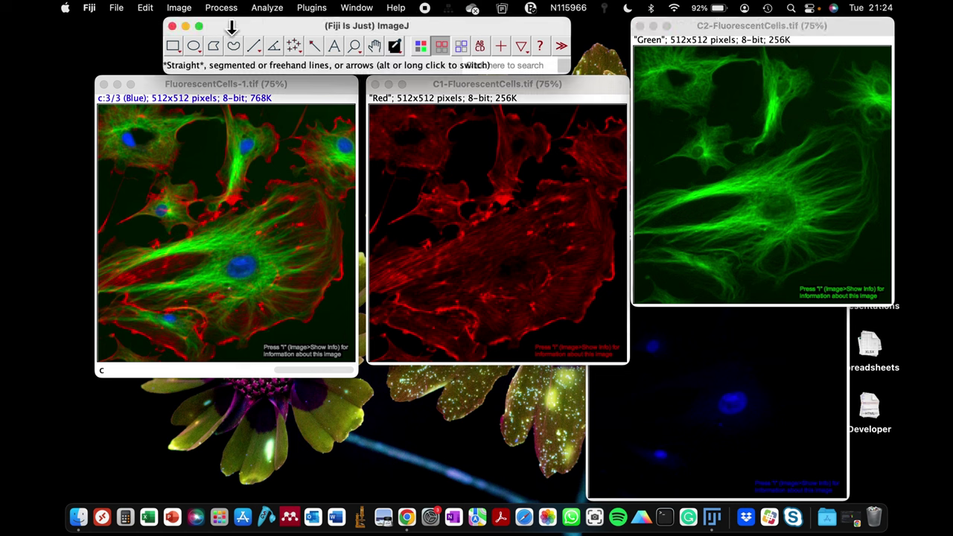
click(183, 9)
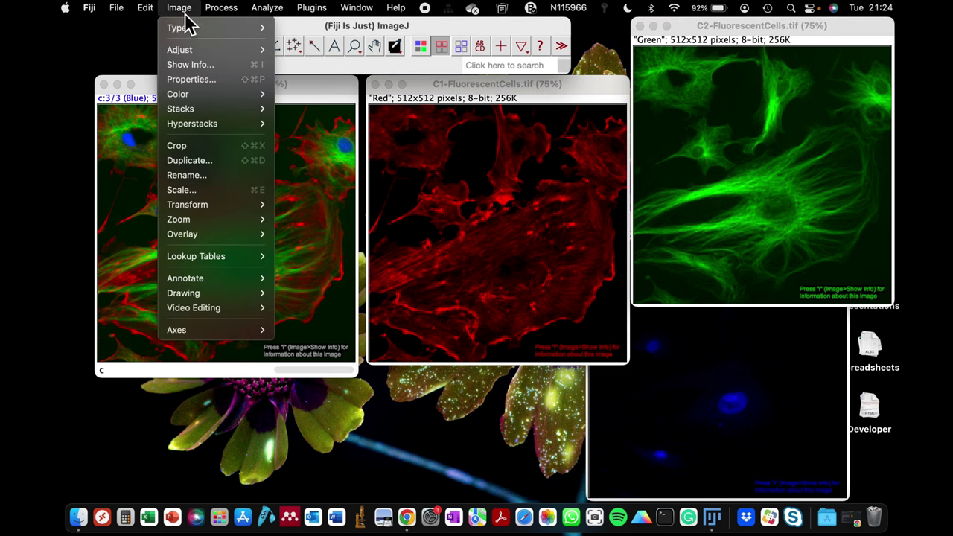
mouse_move(204, 98)
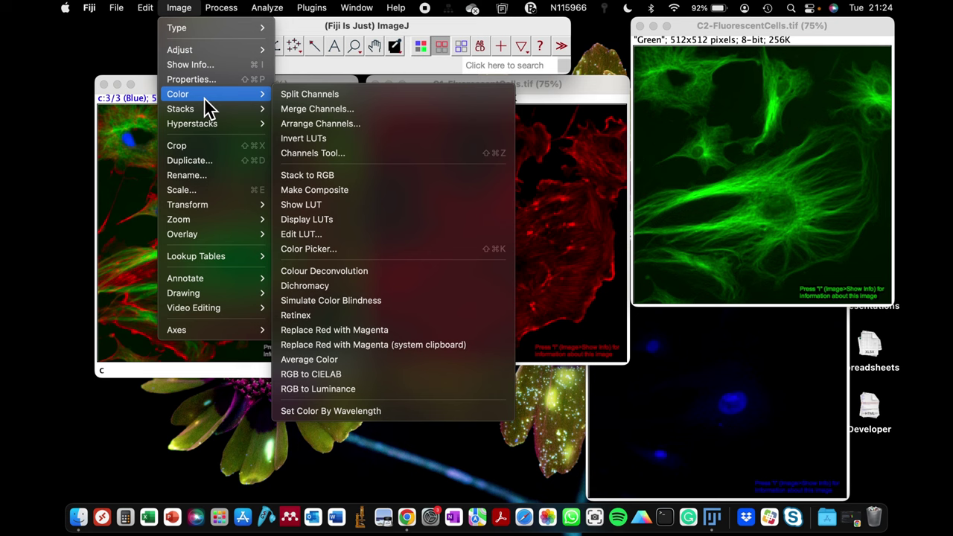
click(301, 115)
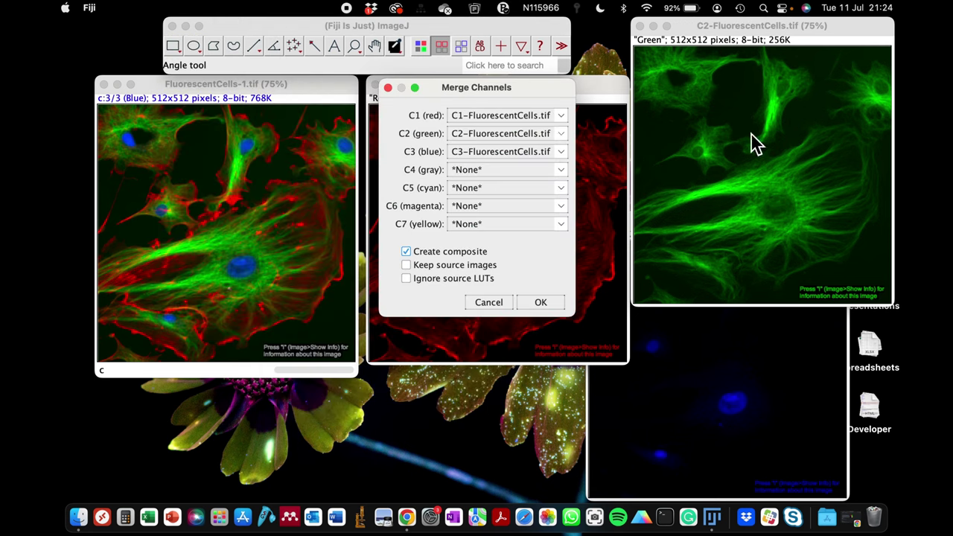
click(554, 305)
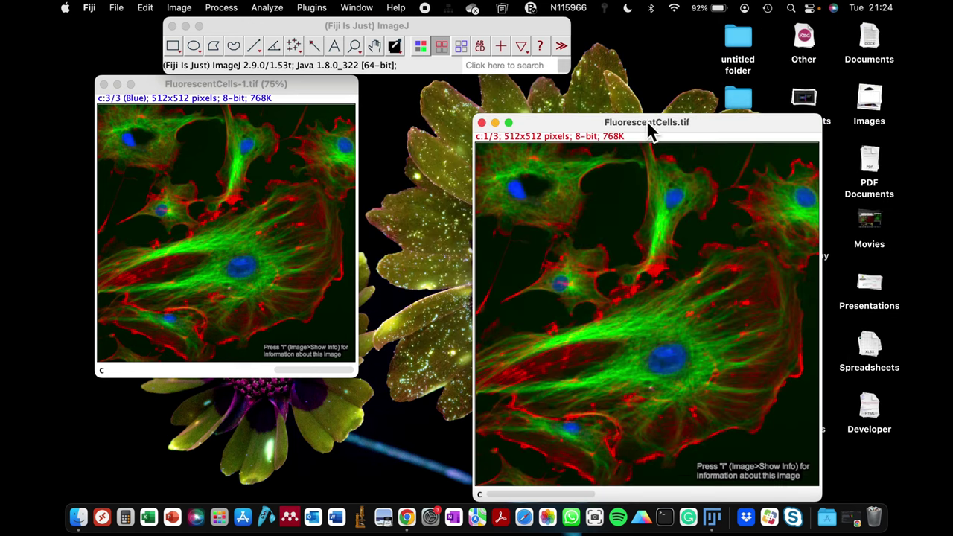
- Build a 3-column, 1-row channel montage at scale factor 1 with Make Montage
click(601, 494)
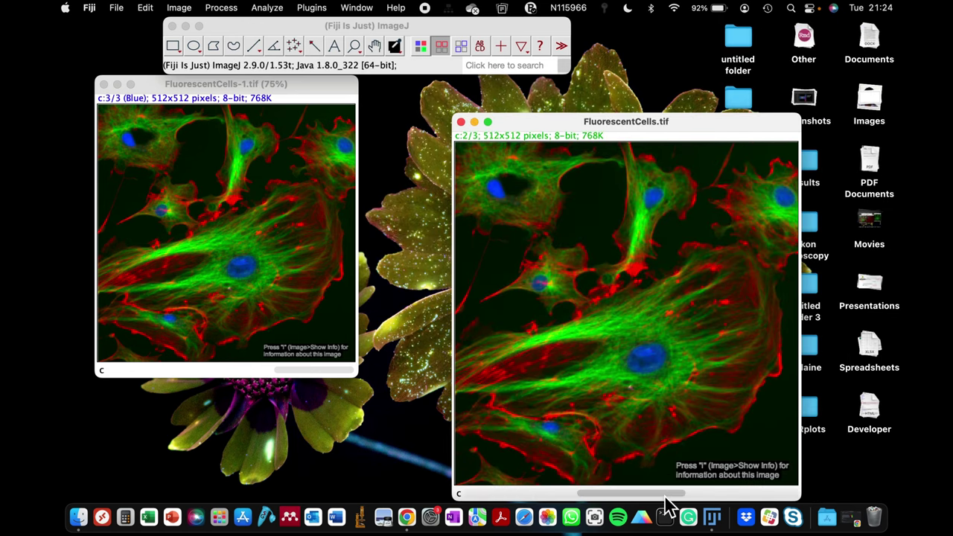
click(719, 495)
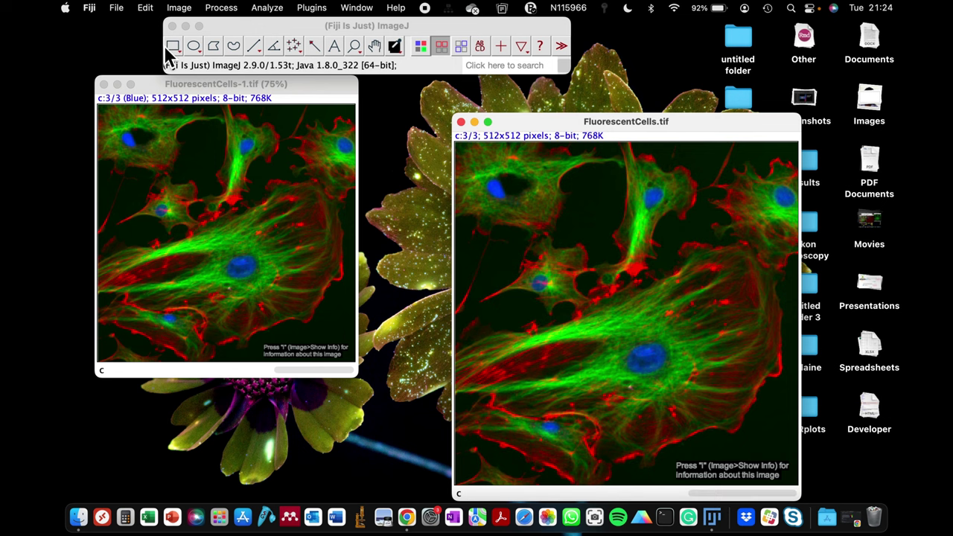
click(179, 8)
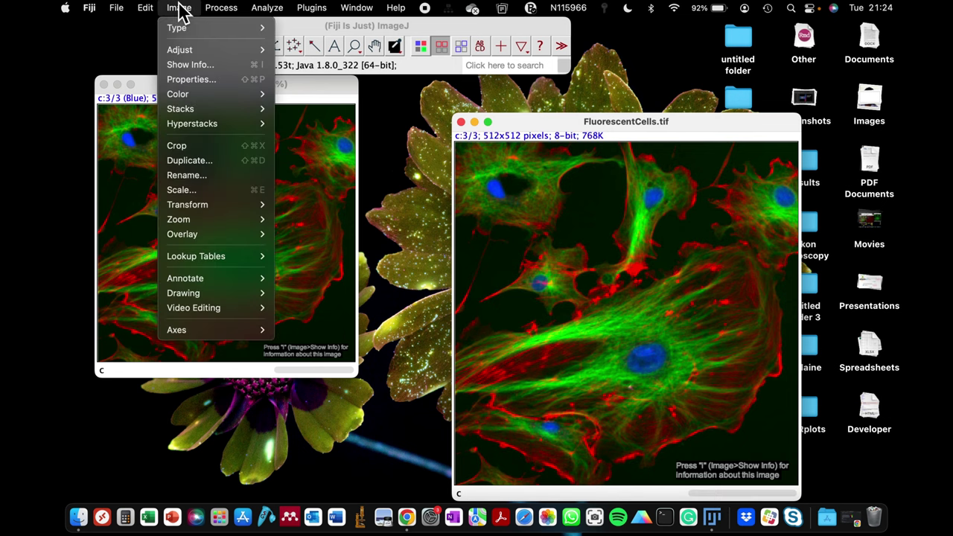
mouse_move(195, 110)
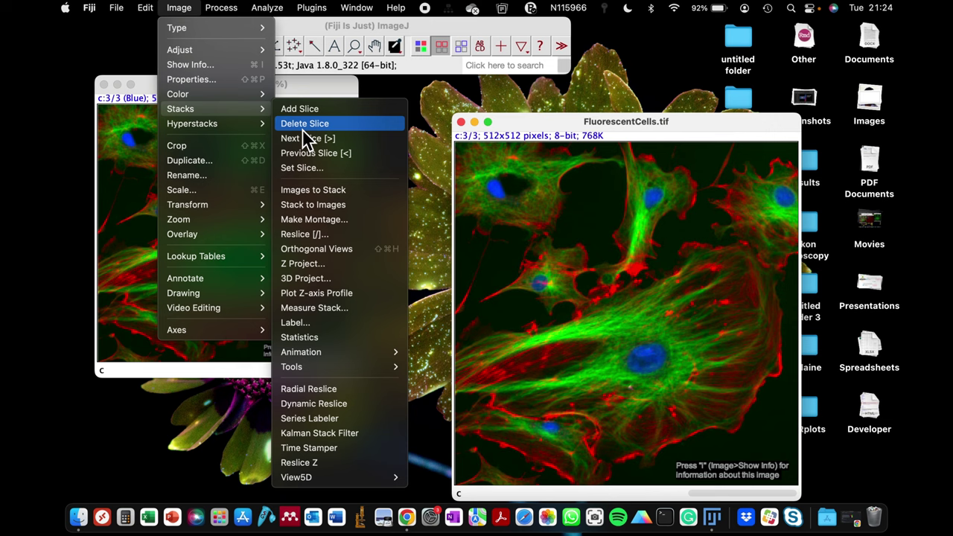
click(314, 219)
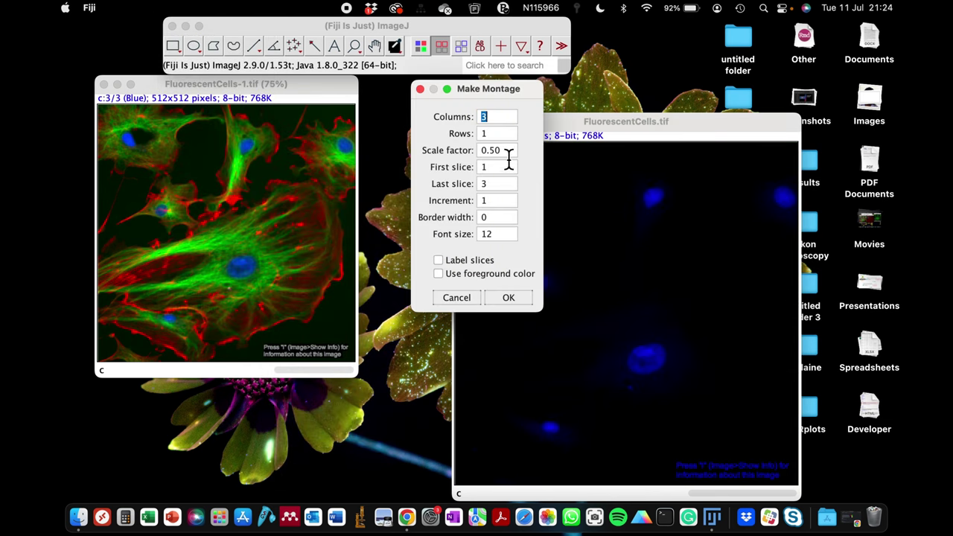
double_click(506, 151)
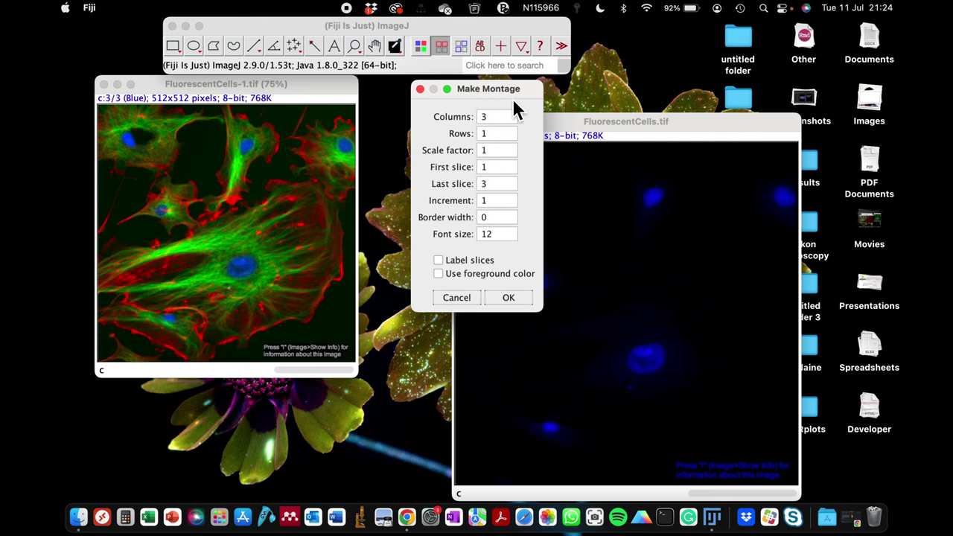
drag(512, 90, 396, 102)
click(390, 309)
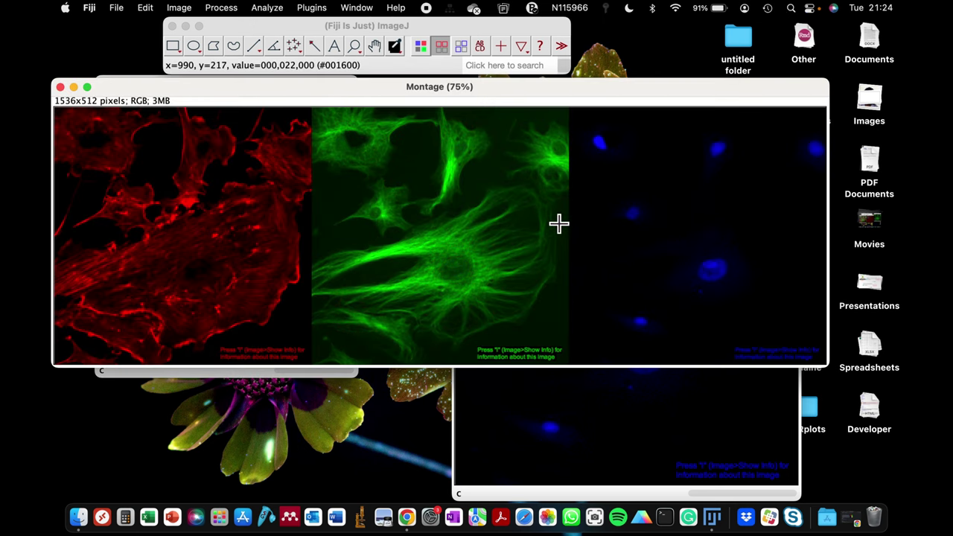
- Close the merged FluorescentCells image and enlarge the original cells window to 128%
click(61, 87)
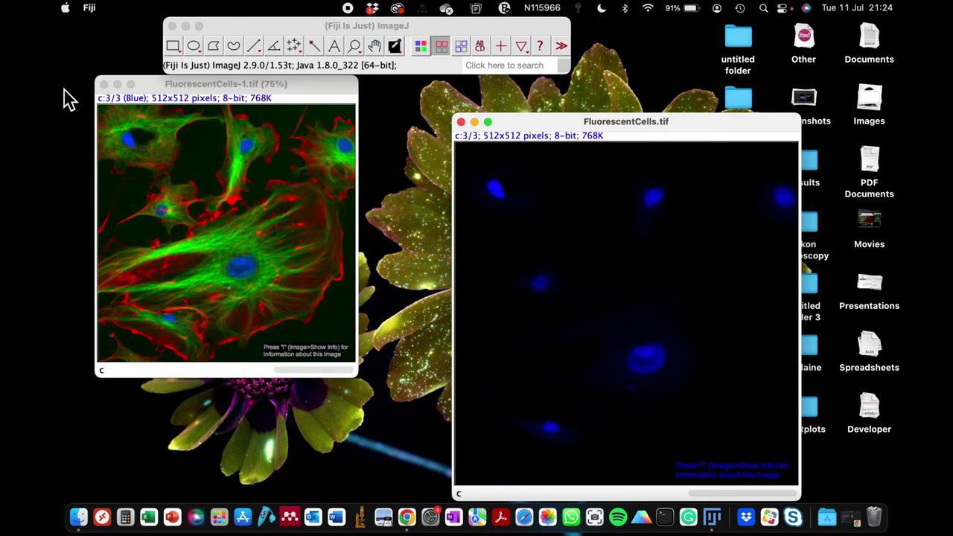
click(462, 124)
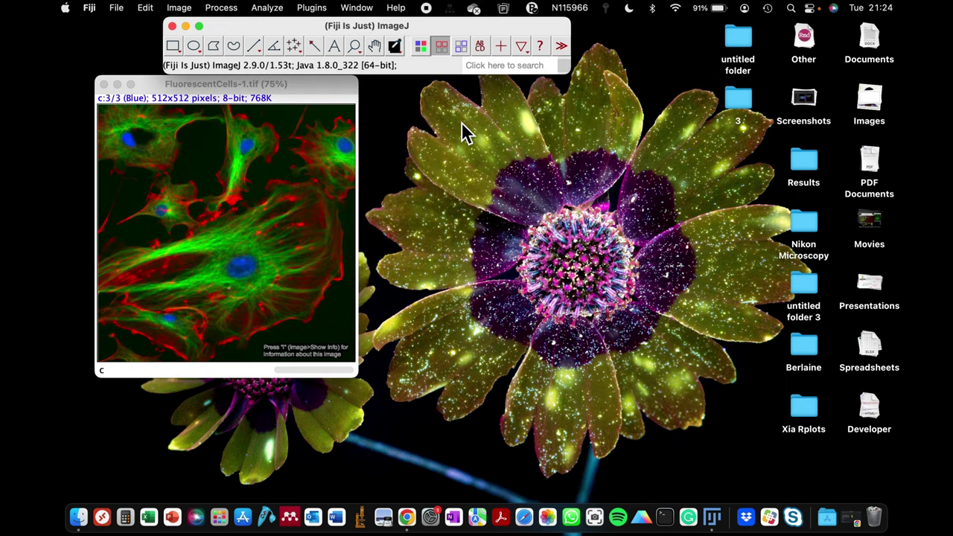
click(131, 85)
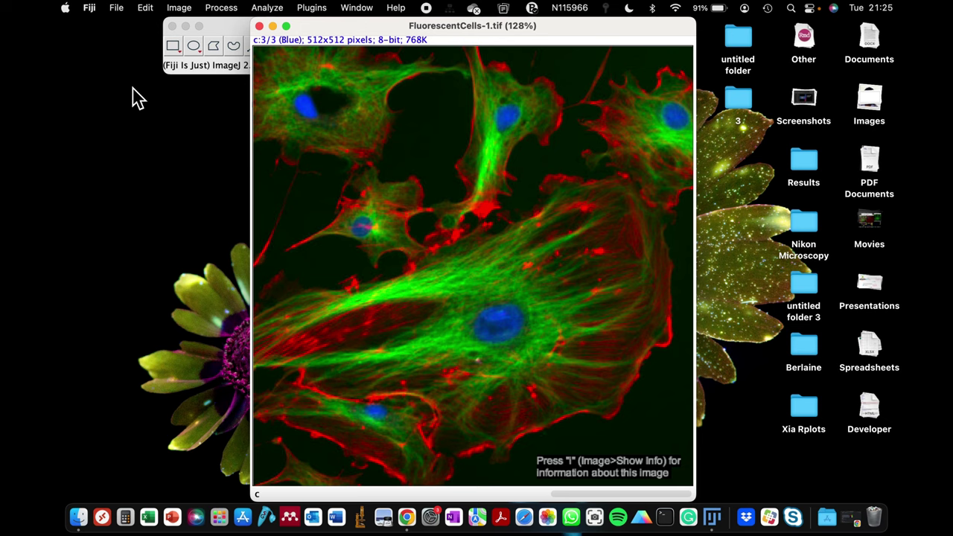
drag(323, 31, 499, 31)
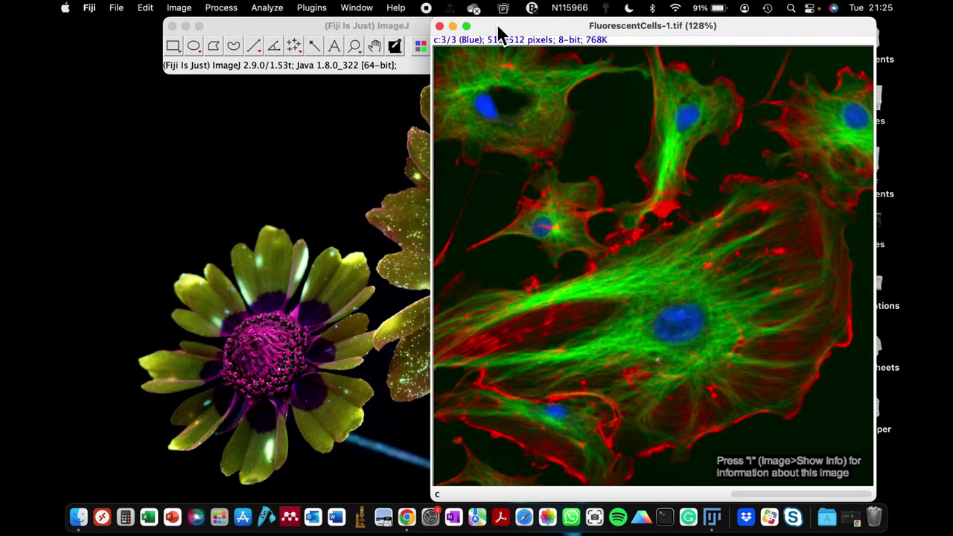
- Install the Magic Montage Tools from Image > Stacks > Tools
click(180, 11)
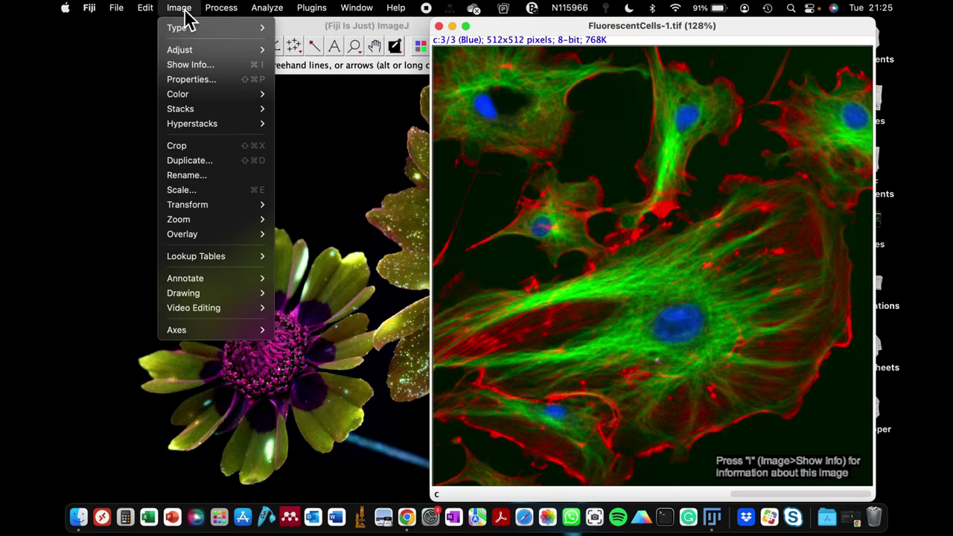
mouse_move(192, 119)
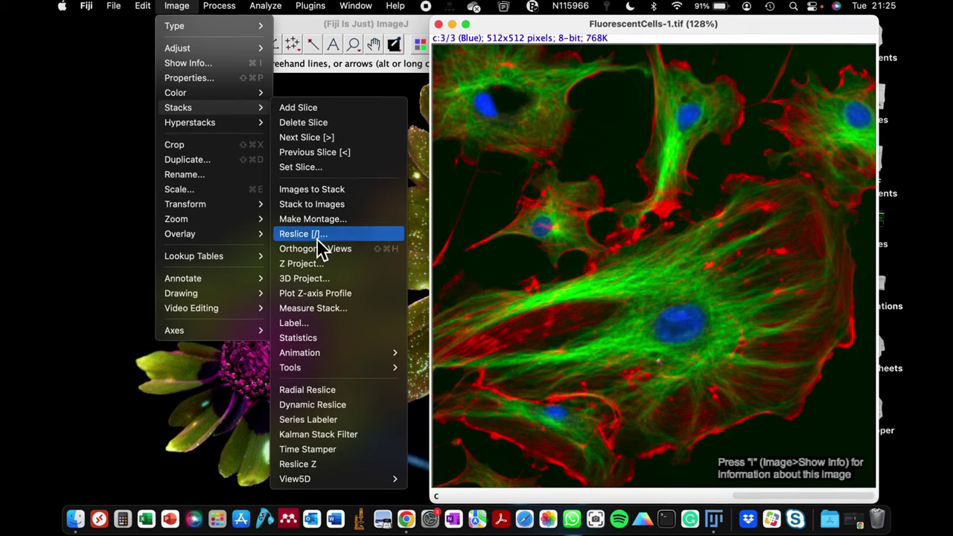
mouse_move(308, 369)
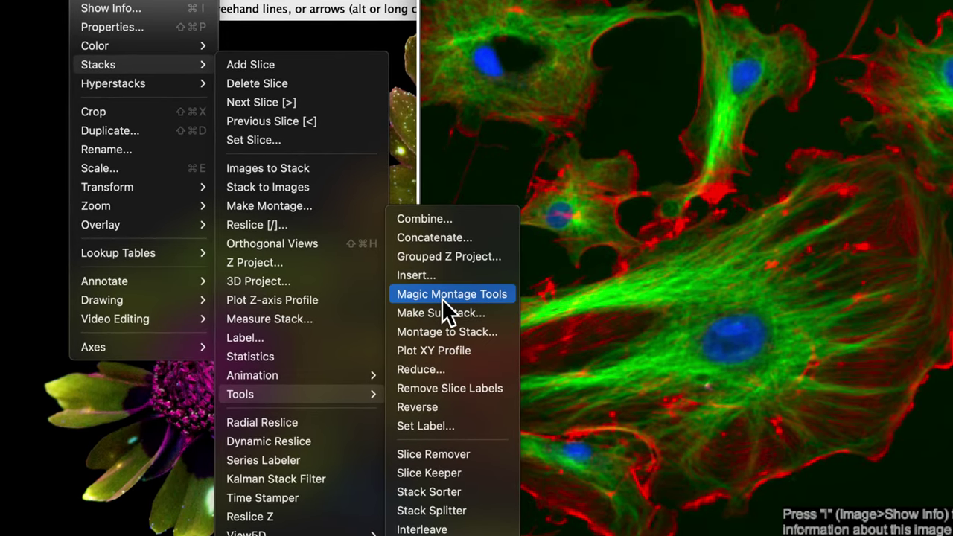
click(441, 298)
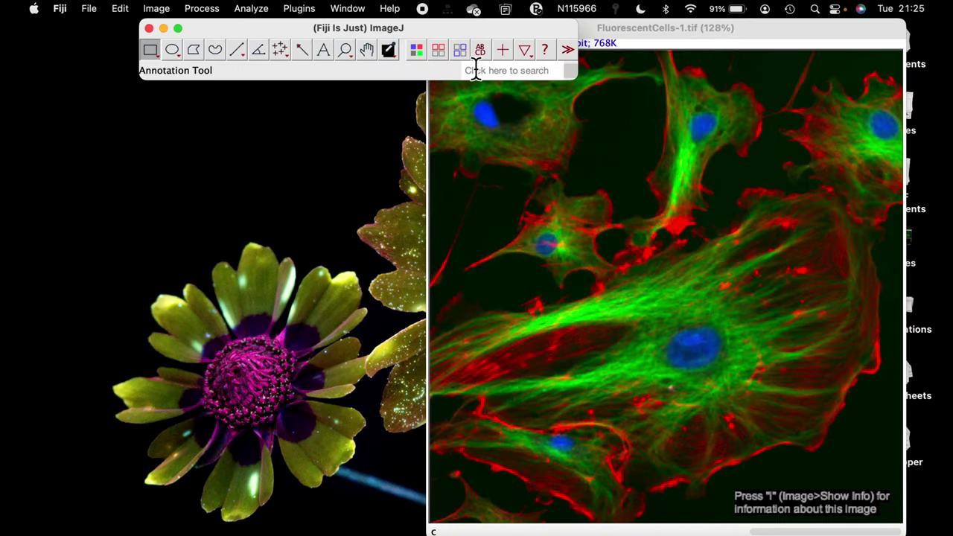
- Create an RGB channel montage of FluorescentCells-1.tif with the Magic Montage RGB icon and reposition it
click(423, 51)
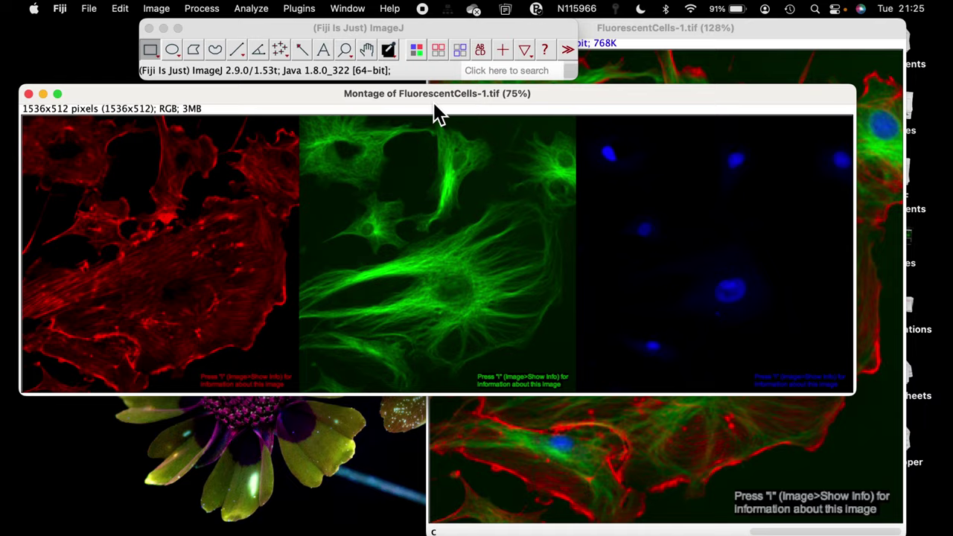
drag(432, 110, 456, 159)
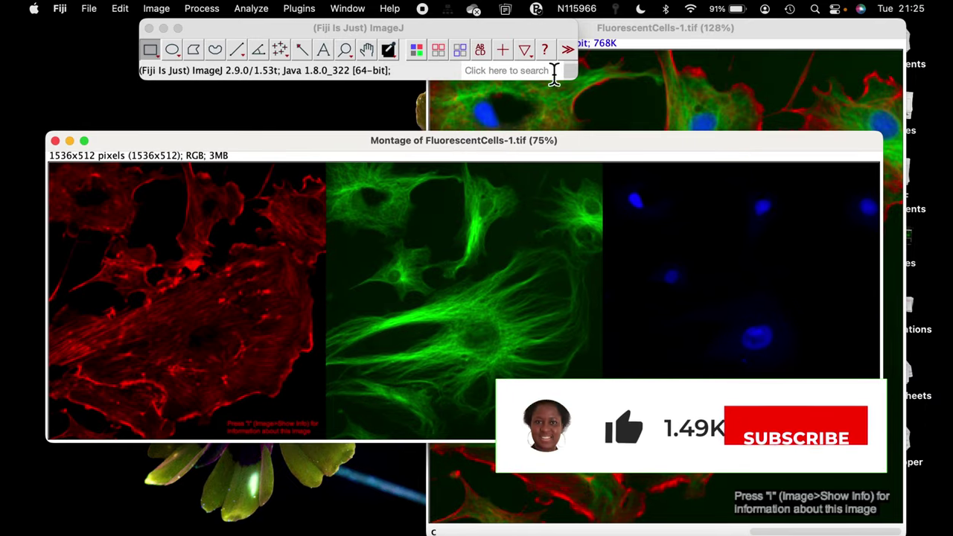
click(626, 49)
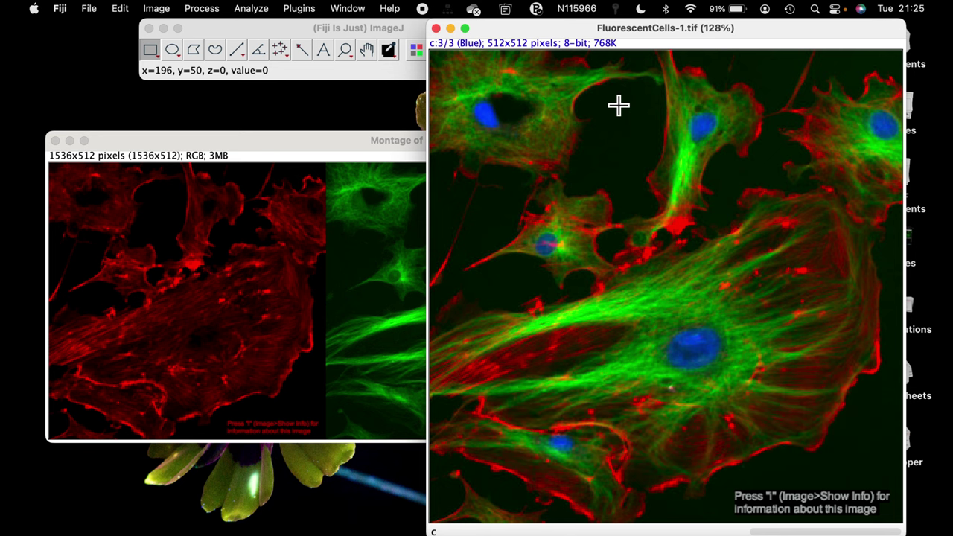
click(386, 153)
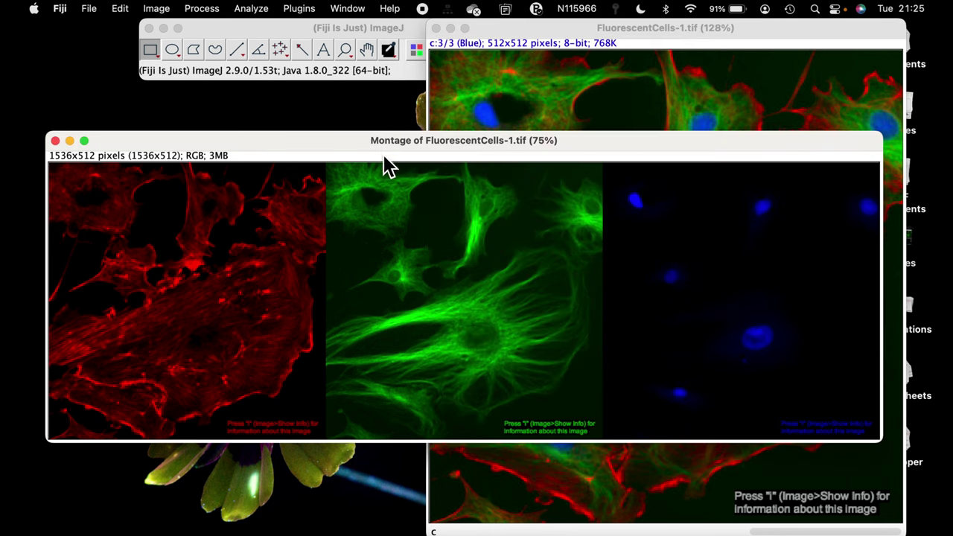
drag(451, 161, 448, 113)
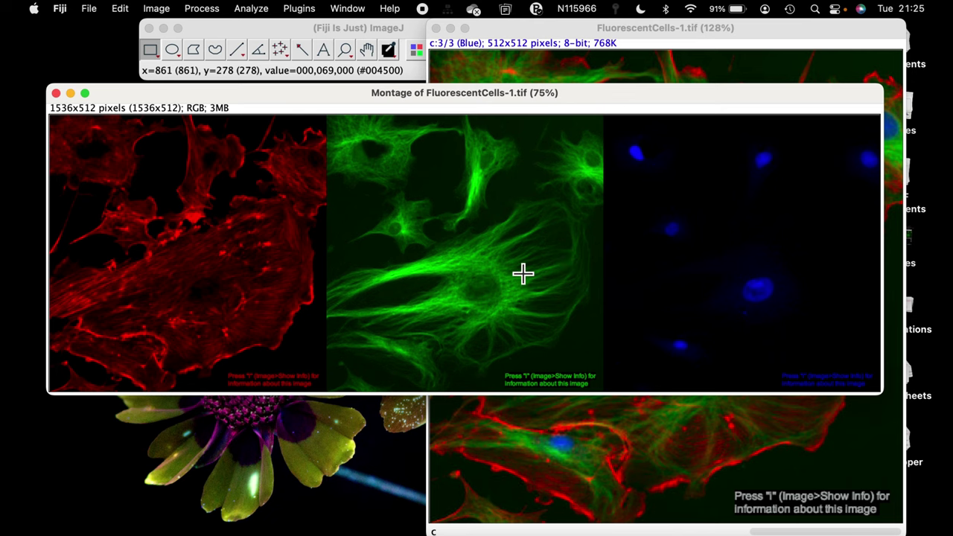
click(363, 43)
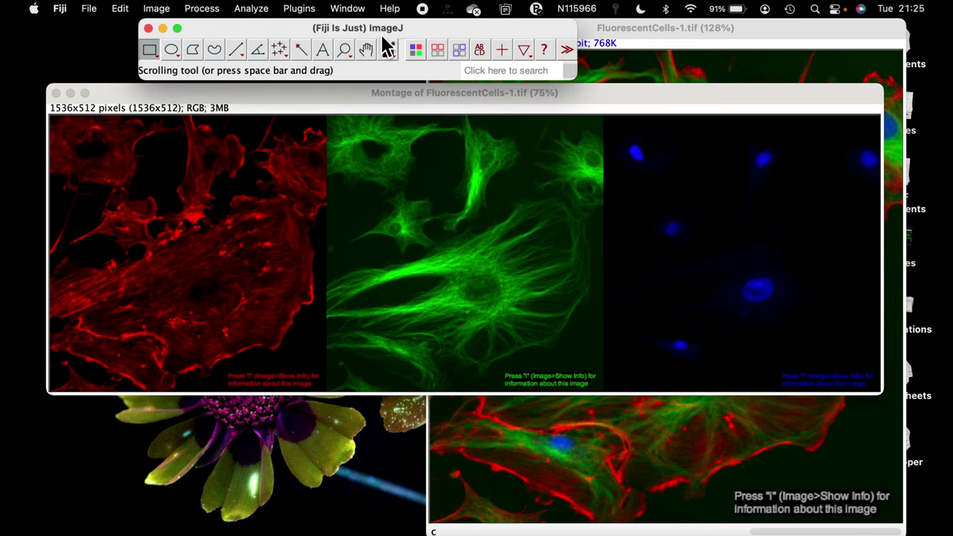
- Shuffle the montage panels into blue, red, green order, adding an empty second row
click(458, 49)
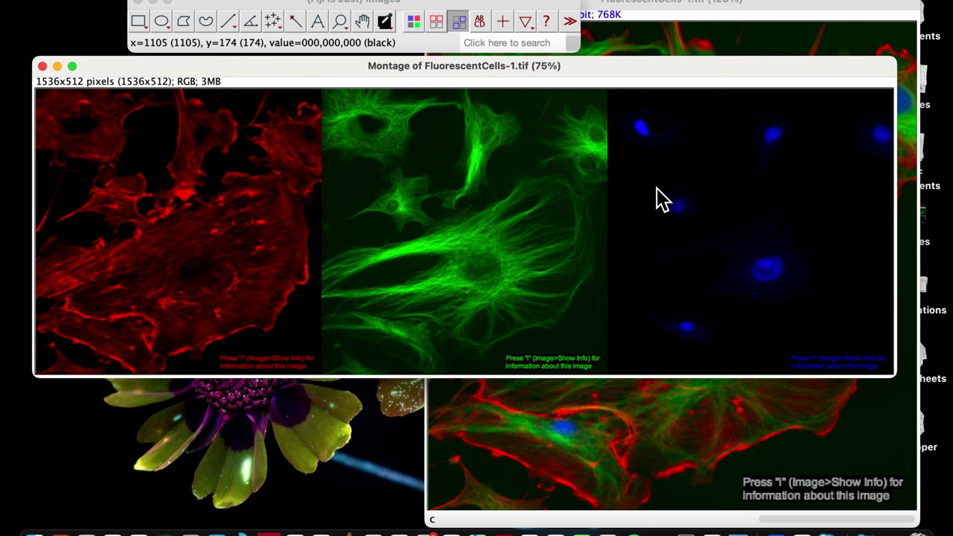
drag(663, 182, 519, 185)
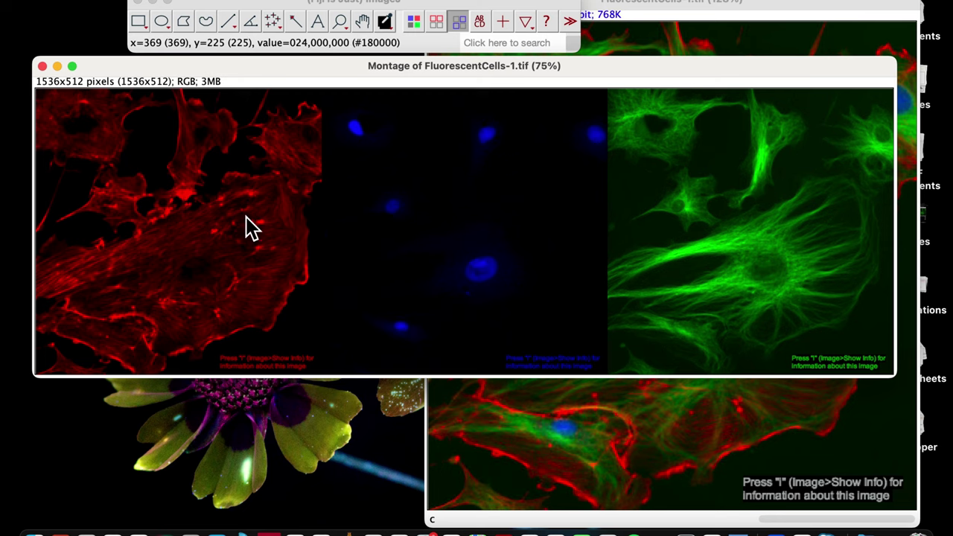
drag(249, 225, 345, 450)
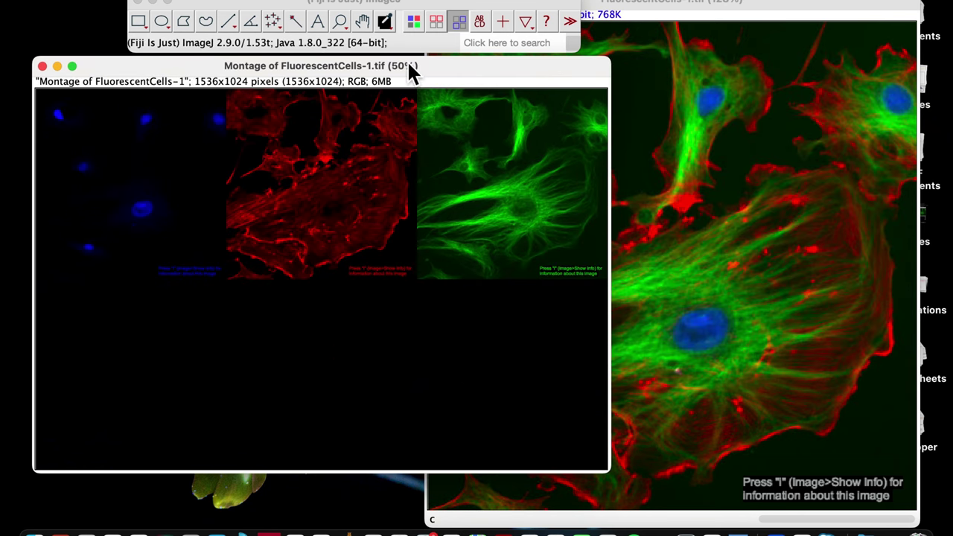
- Select the red and green top-row tiles together and copy them
drag(412, 70, 542, 68)
click(437, 22)
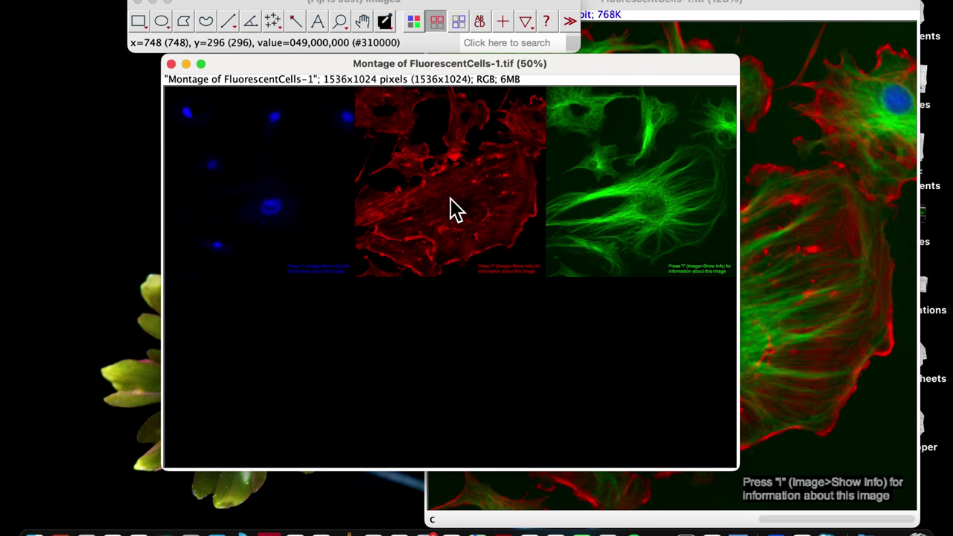
drag(456, 210, 690, 192)
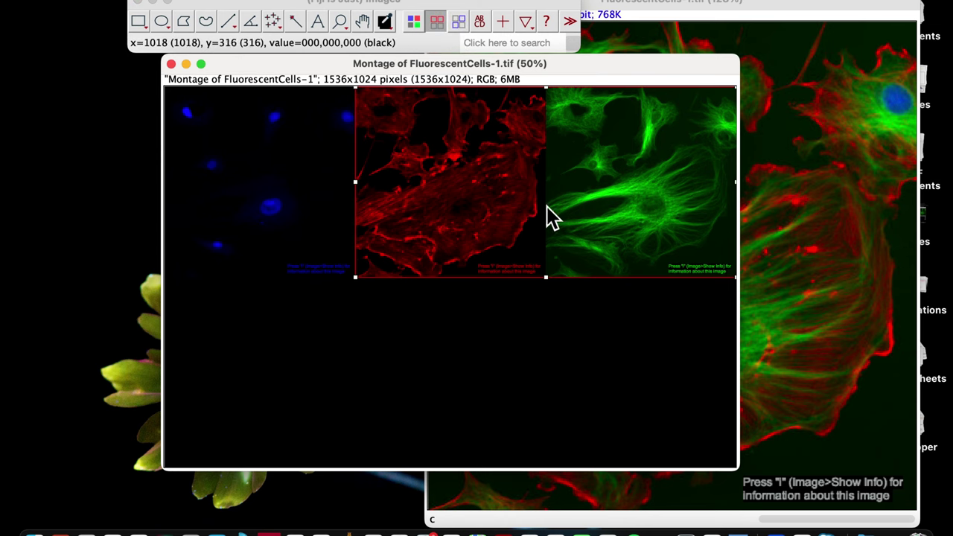
click(448, 211)
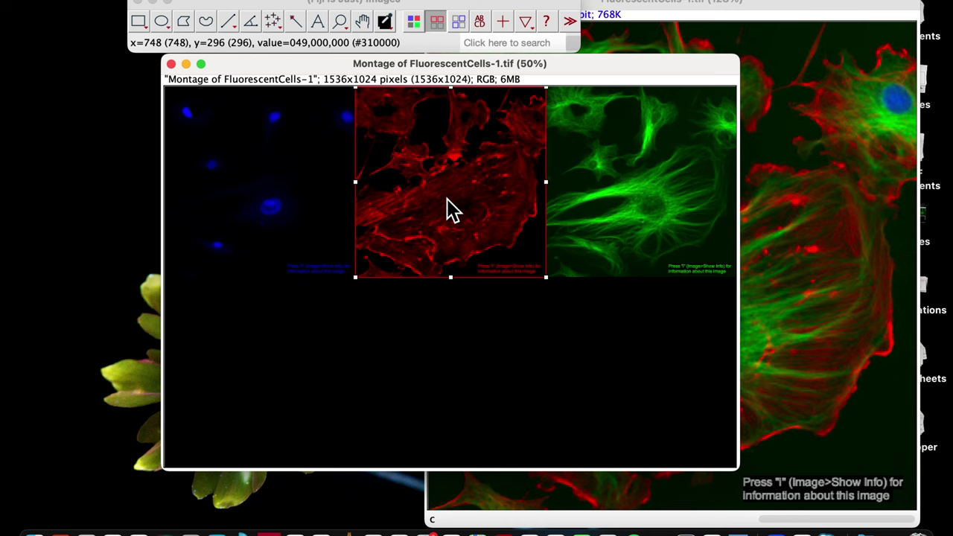
drag(448, 197, 585, 183)
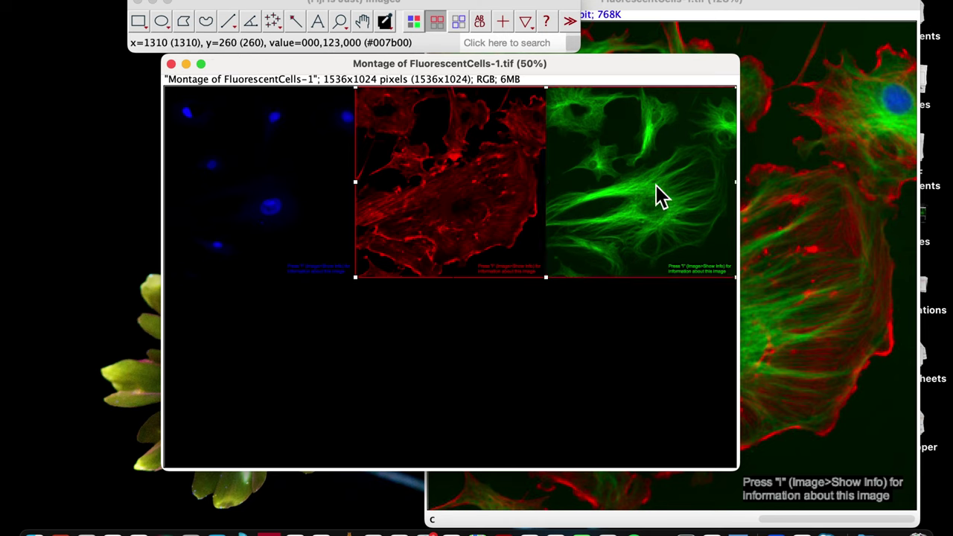
click(505, 183)
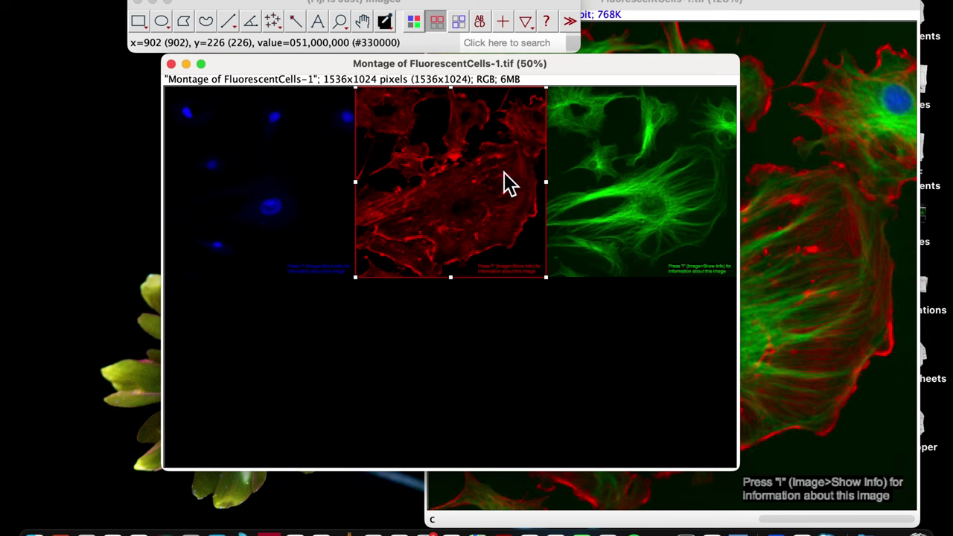
drag(504, 172, 584, 161)
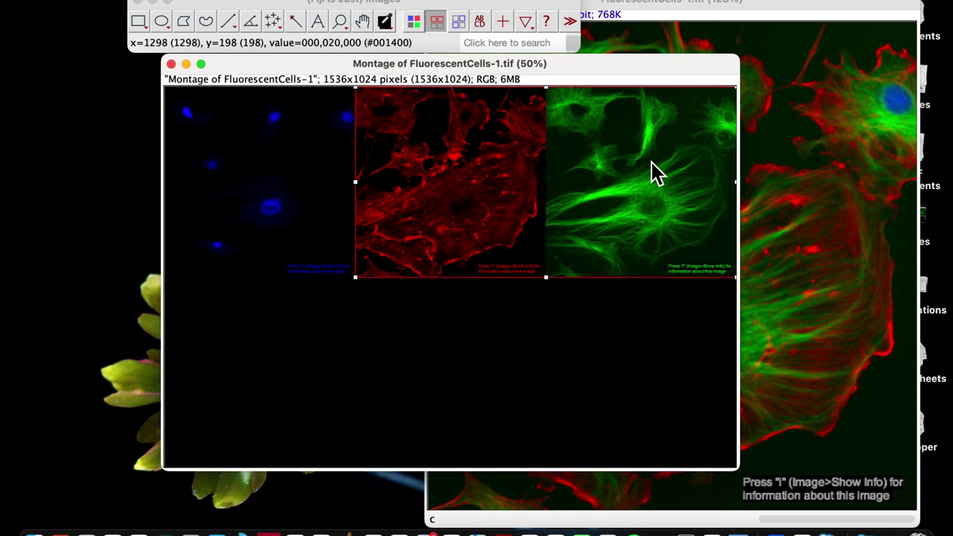
key(ctrl+c)
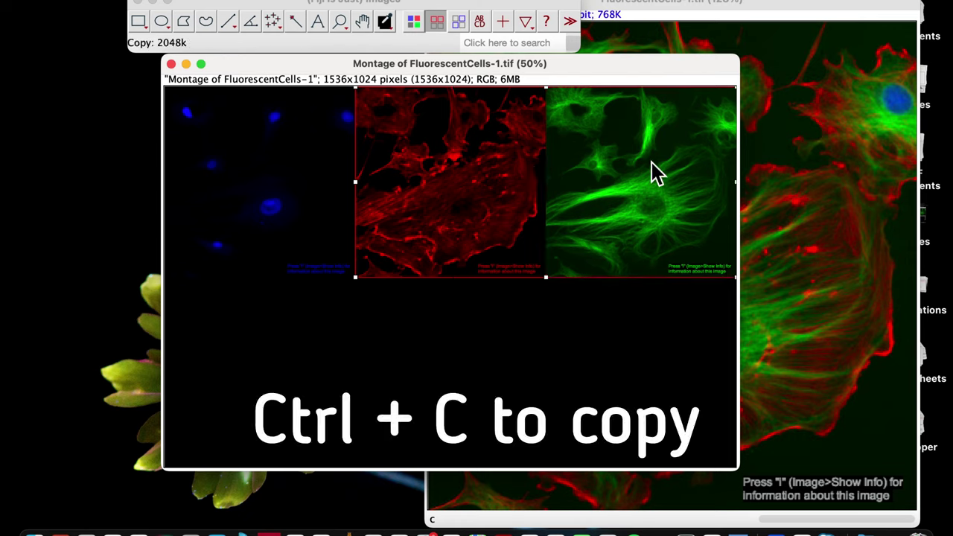
- Paste the red and green tiles into the two bottom-left empty tiles
click(290, 355)
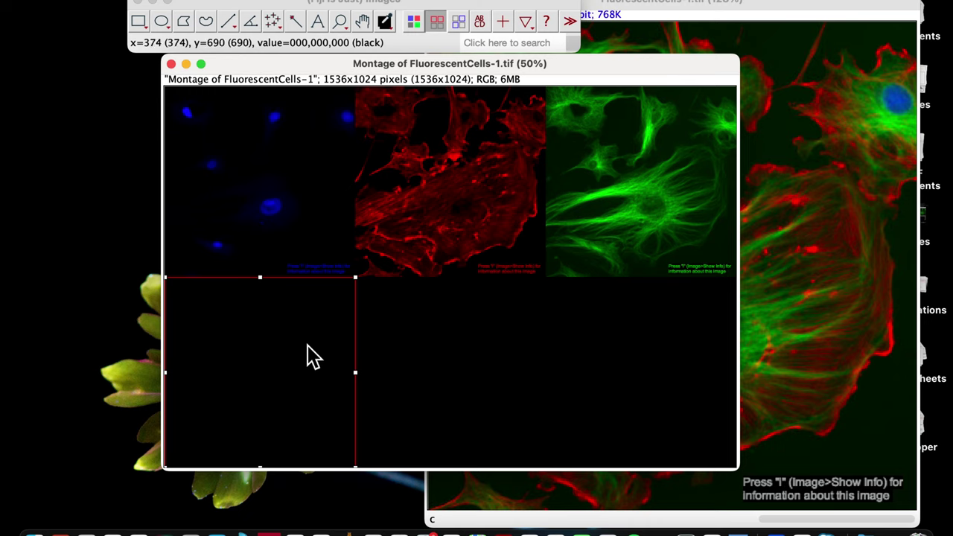
drag(313, 357, 453, 356)
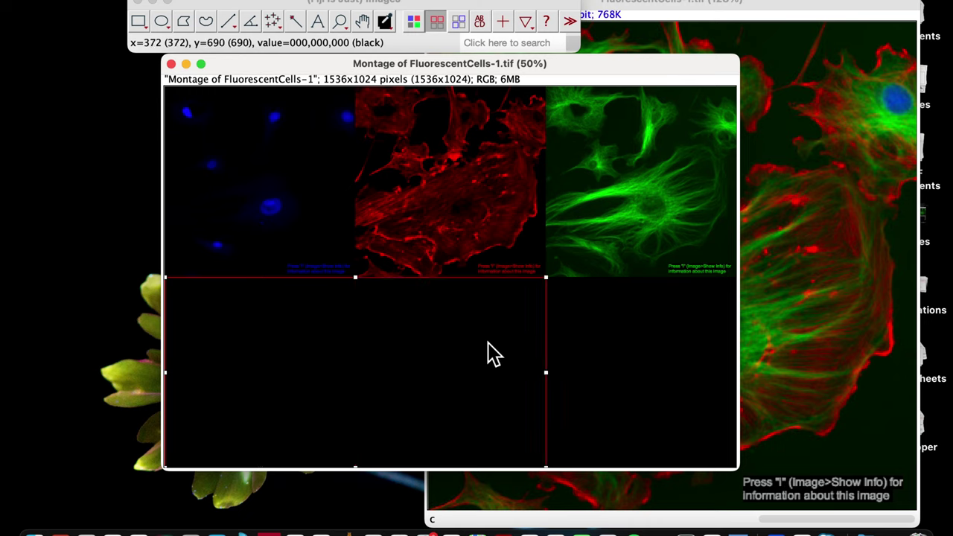
right_click(334, 353)
key(Escape)
key(ctrl+v)
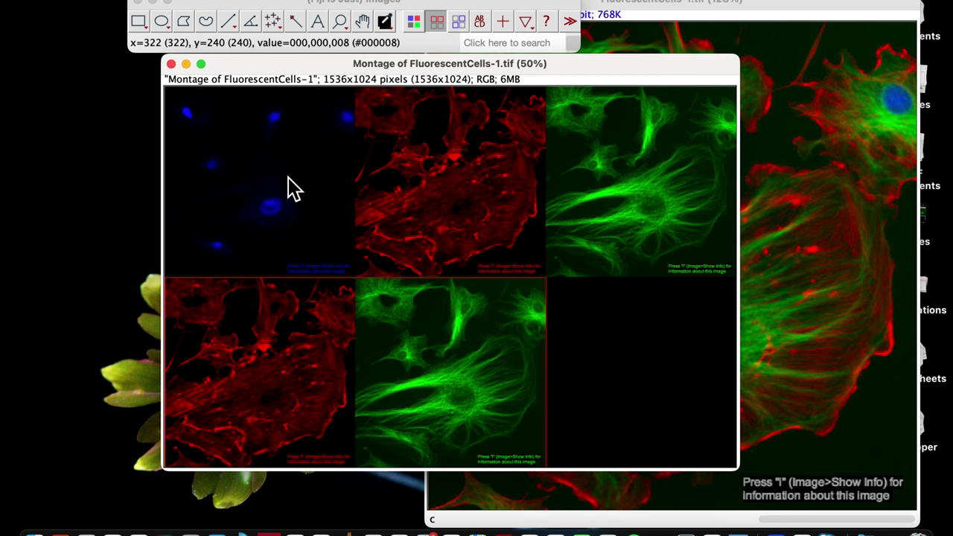
- Copy the blue tile and overlay it onto the bottom-middle green tile
click(632, 382)
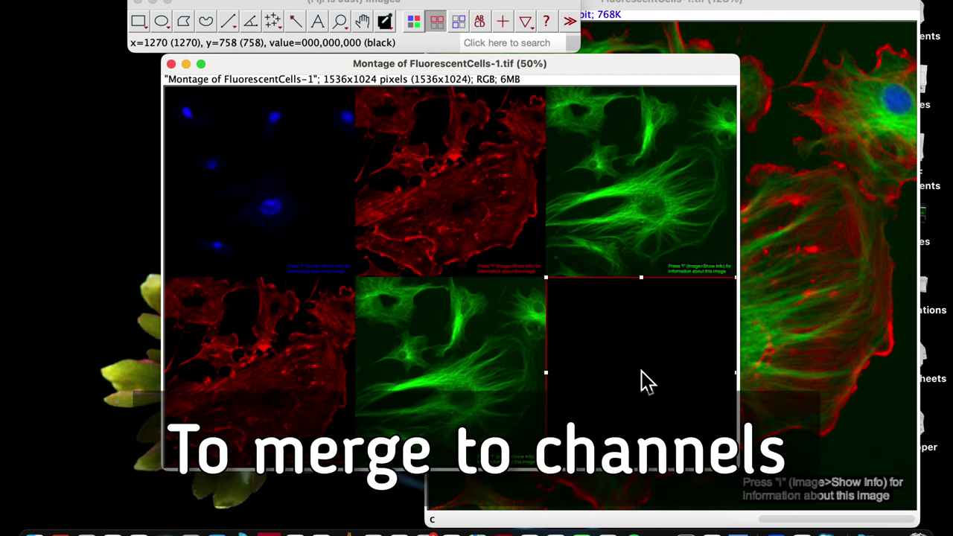
click(298, 212)
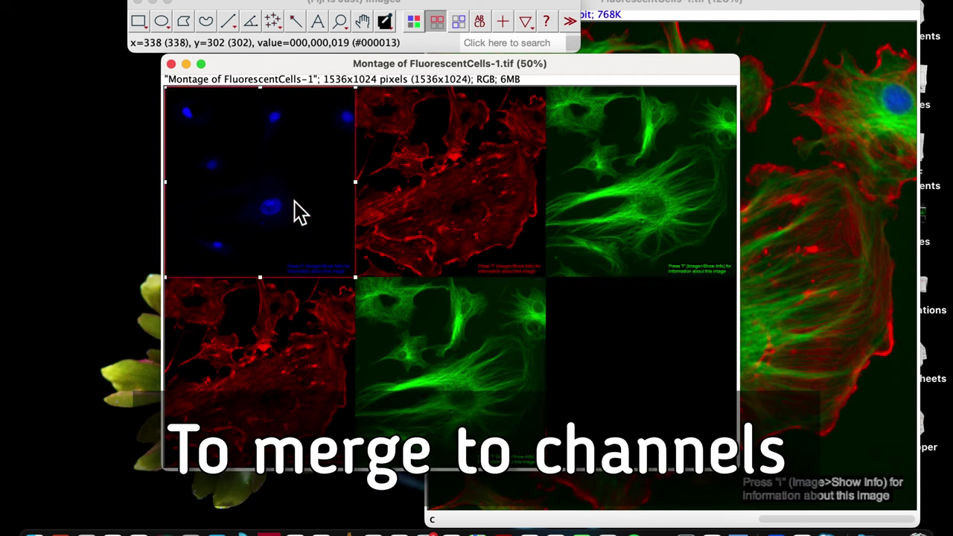
key(super+c)
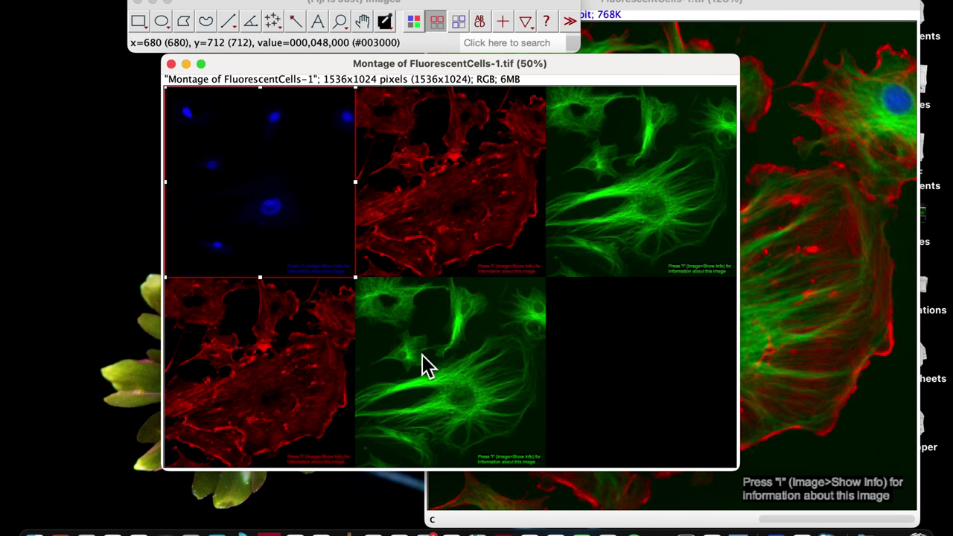
click(439, 365)
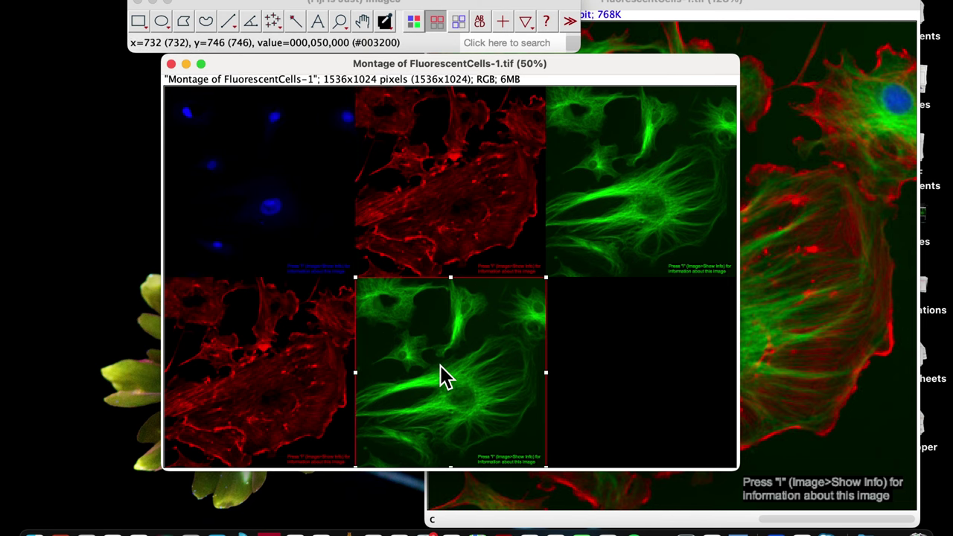
key(super+v)
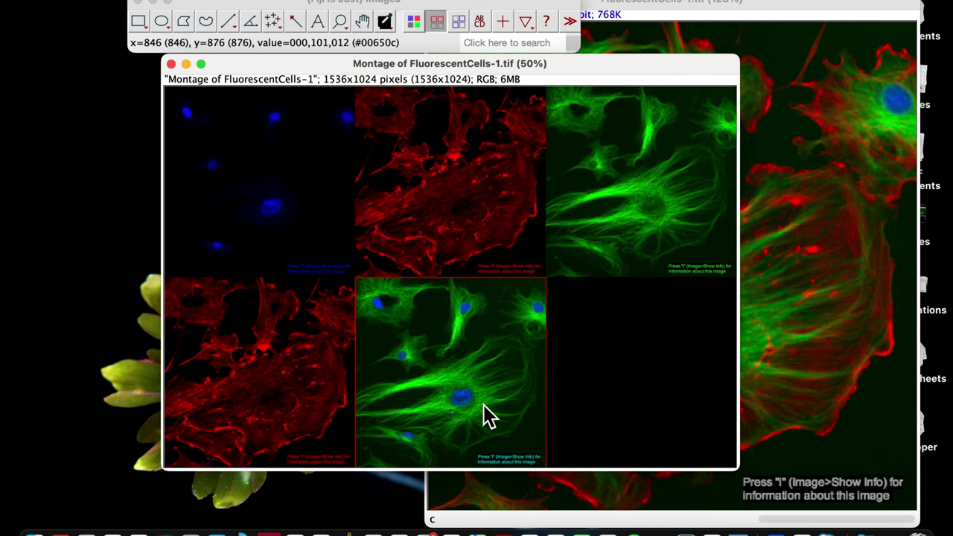
- Copy the top-middle red tile and blend it over the top-right green tile
key(super+shift+e)
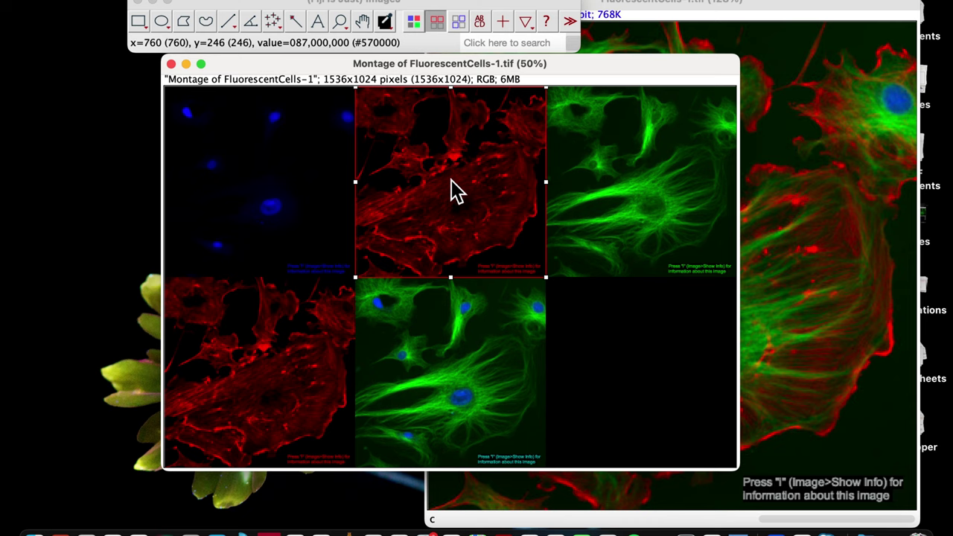
key(super+c)
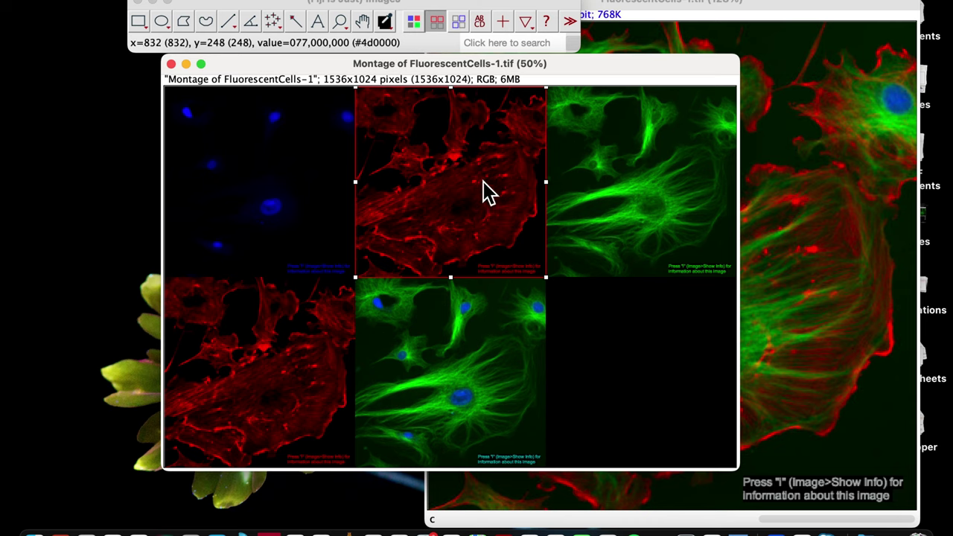
key(super+v)
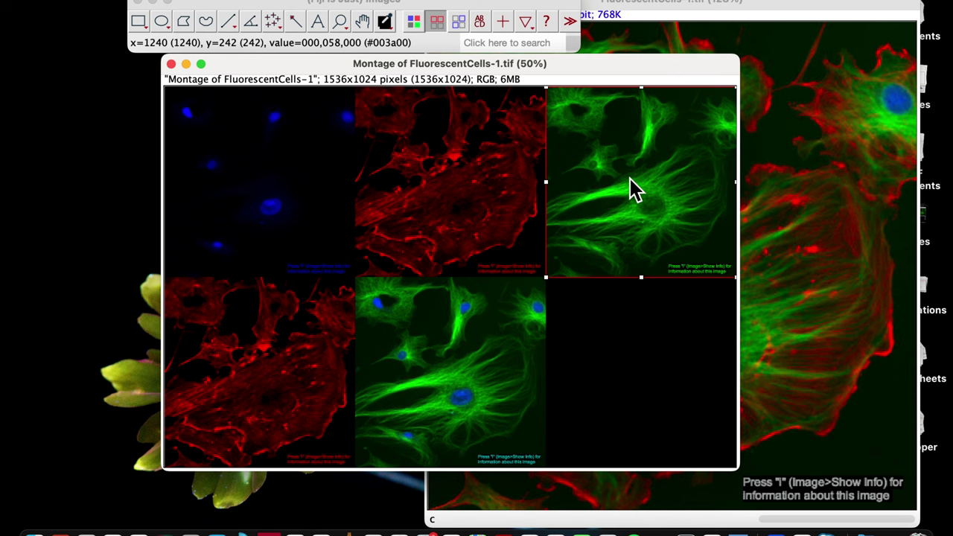
key(super+v)
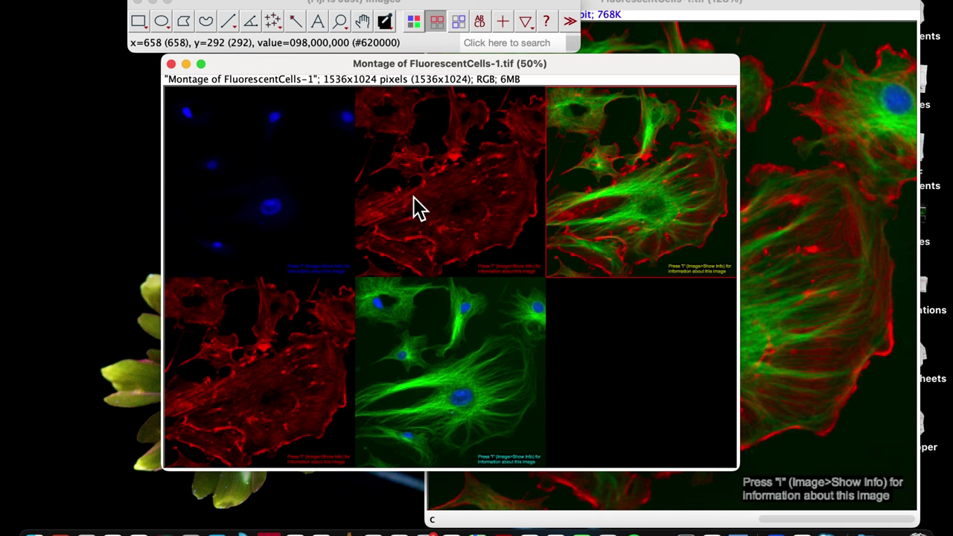
- Copy the bottom-left red tile and blend it into the bottom-middle tile
click(264, 356)
key(super+c)
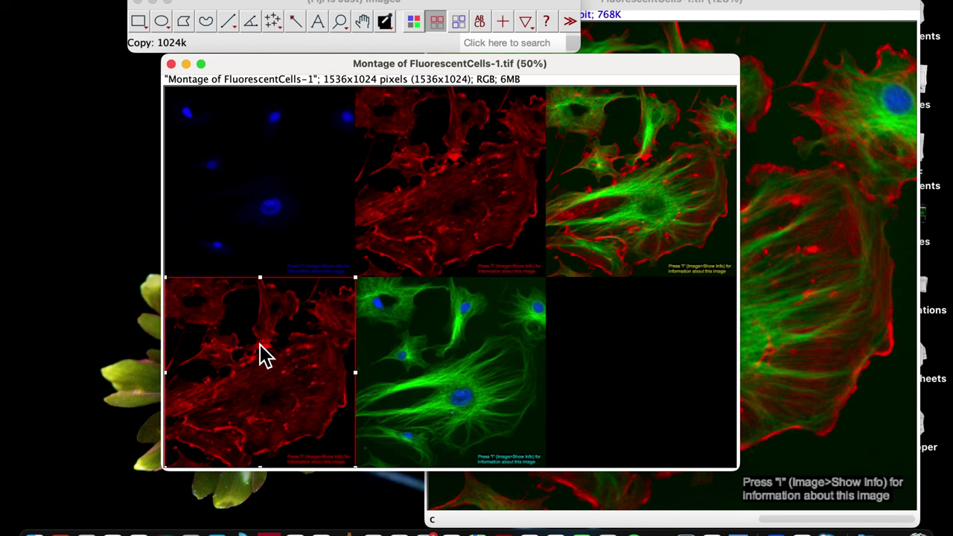
click(419, 368)
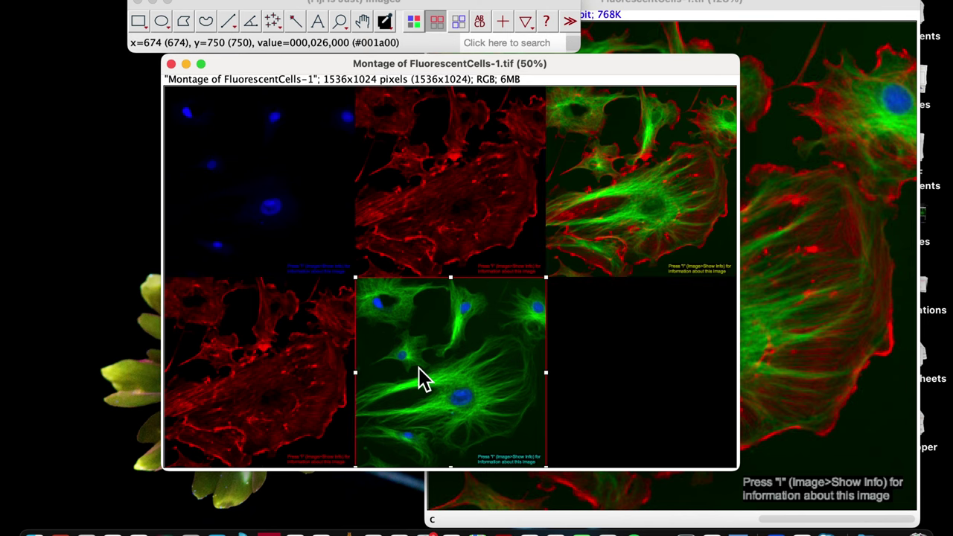
key(super+v)
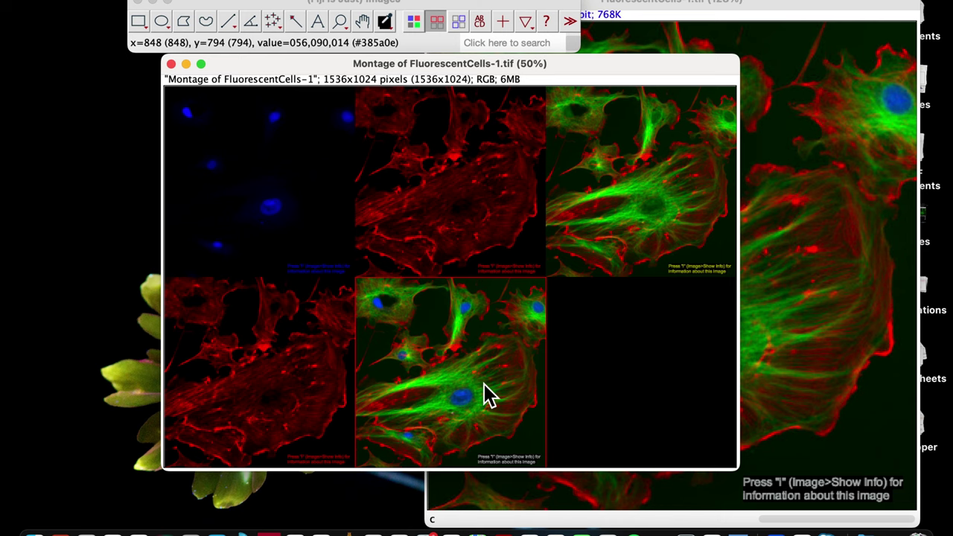
- Copy the bottom-left red tile into the empty bottom-right tile
click(283, 392)
key(super+c)
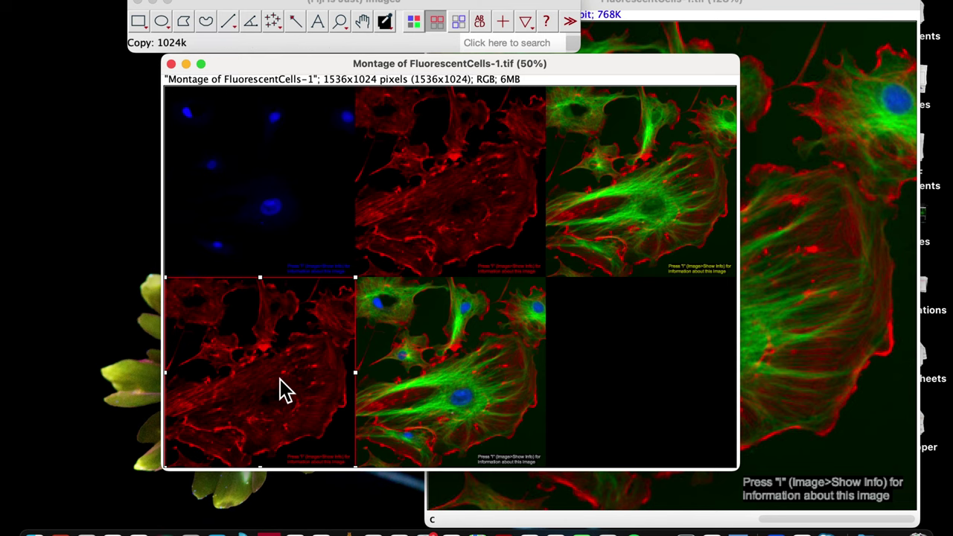
click(661, 378)
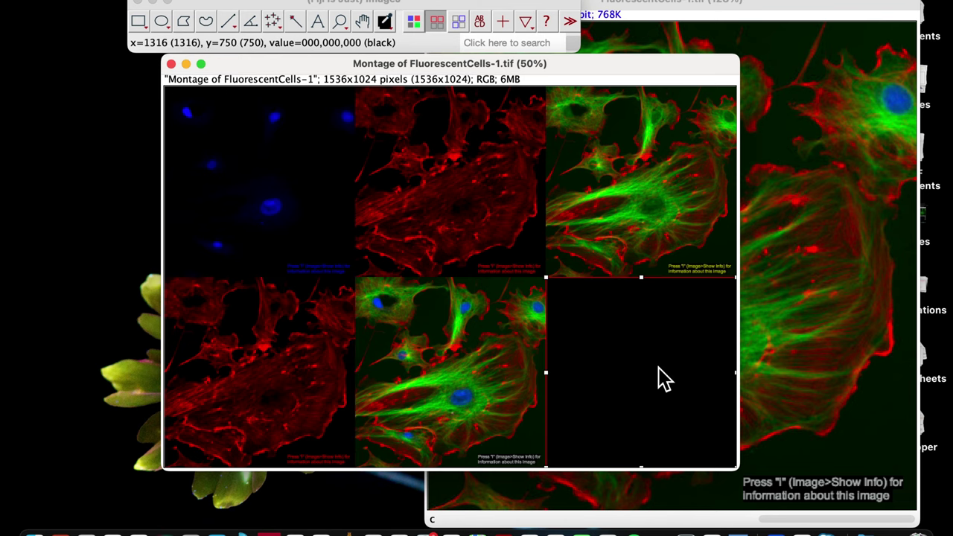
key(super+v)
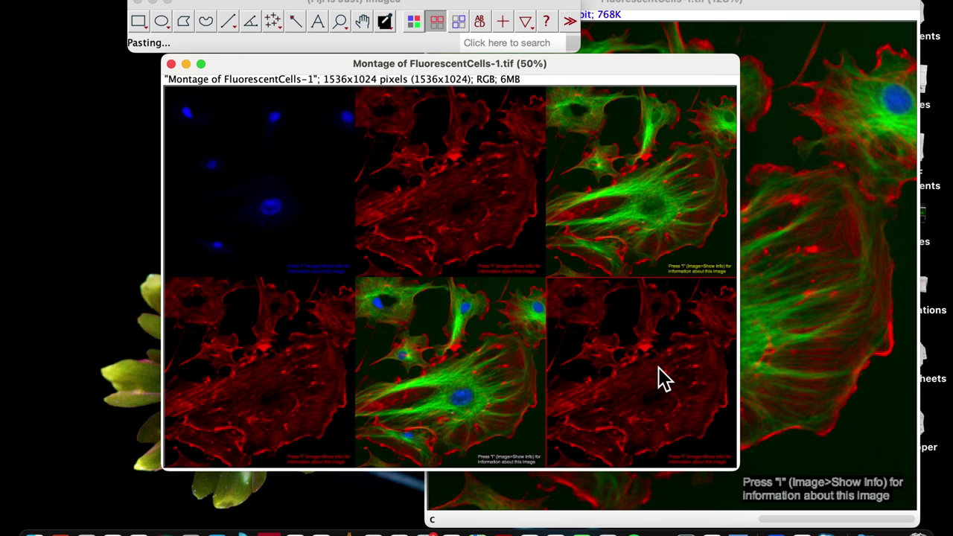
- Paste the top-left blue nuclei panel onto the bottom-right red panel
click(270, 201)
key(super+c)
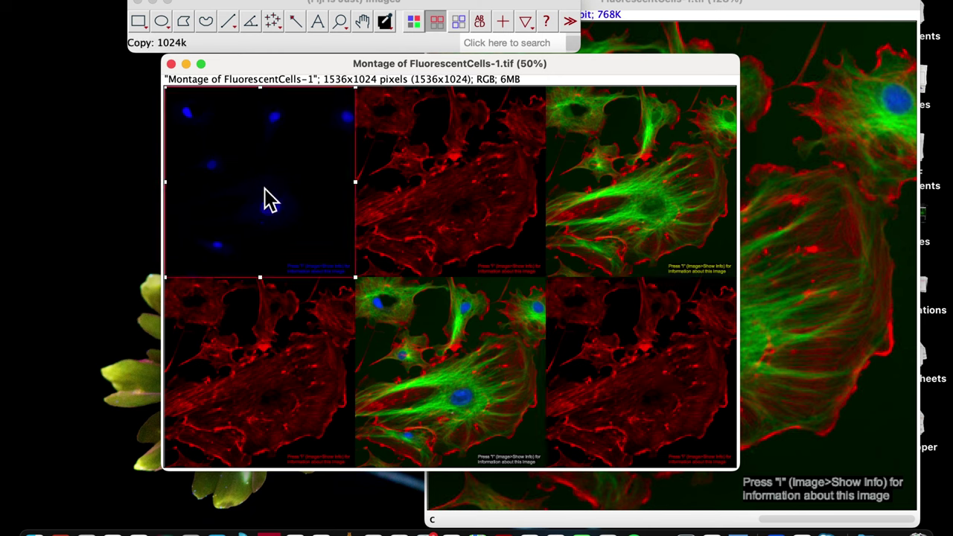
click(623, 356)
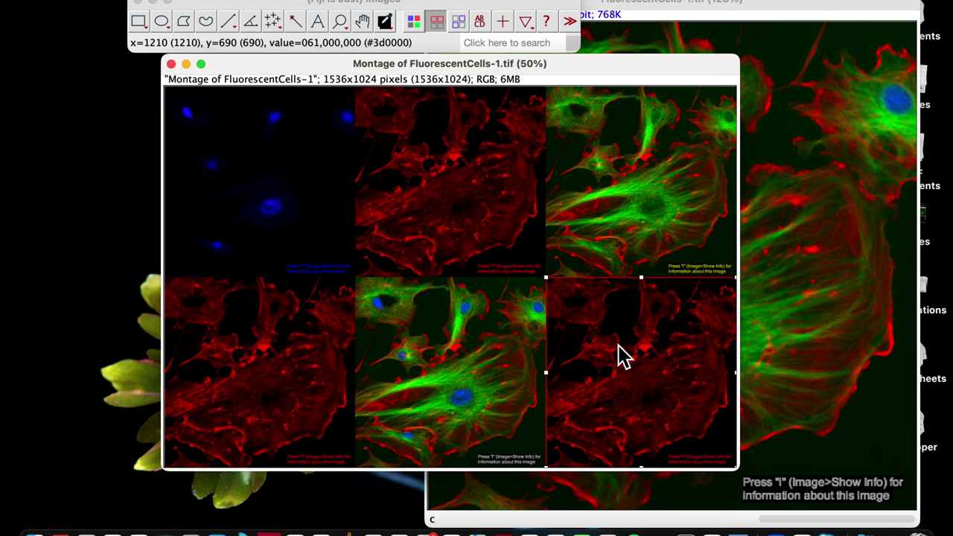
key(super+v)
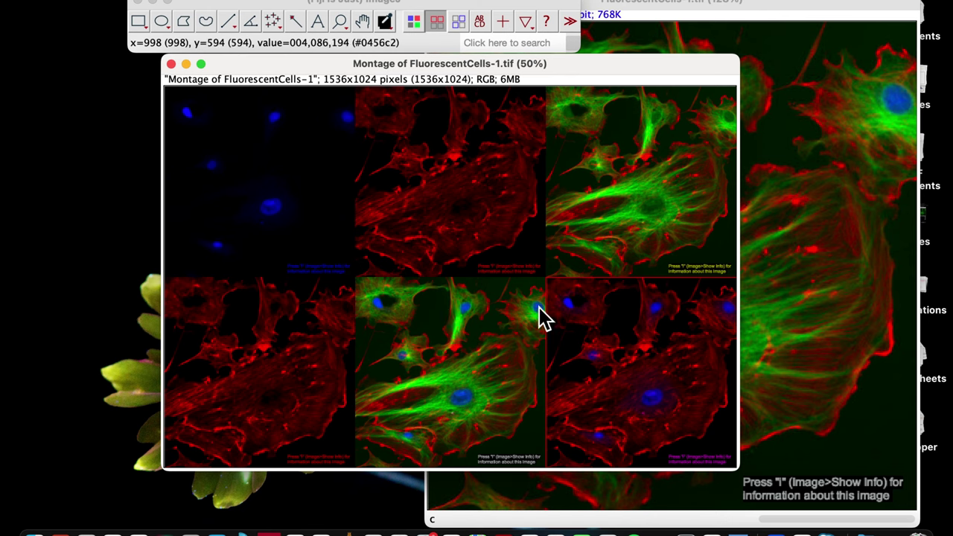
drag(525, 69, 527, 123)
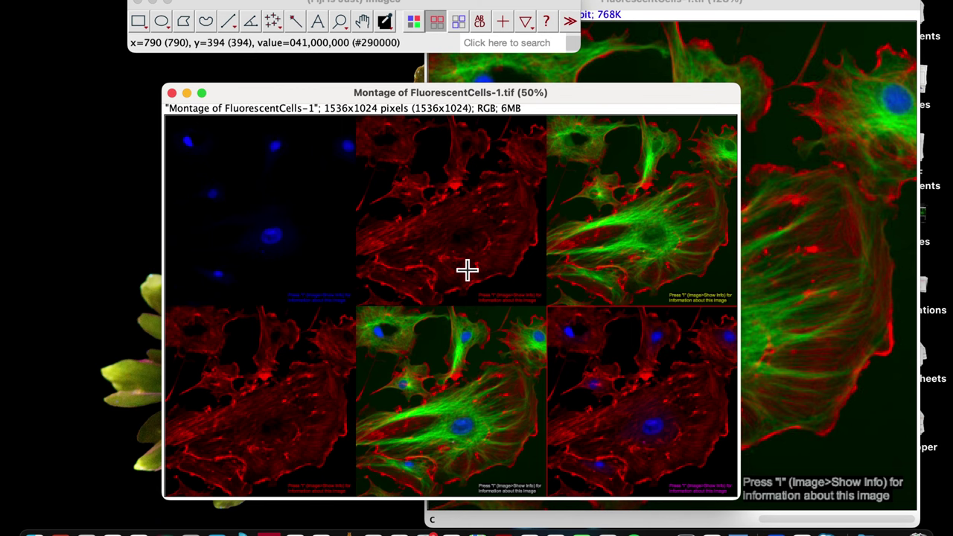
- Open the letter Annotation options and close them without changes
click(482, 27)
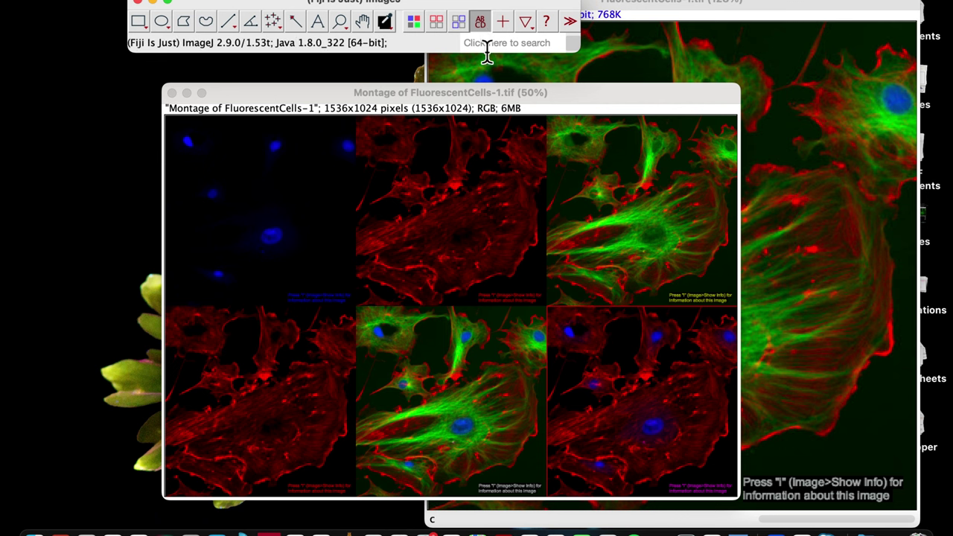
click(195, 298)
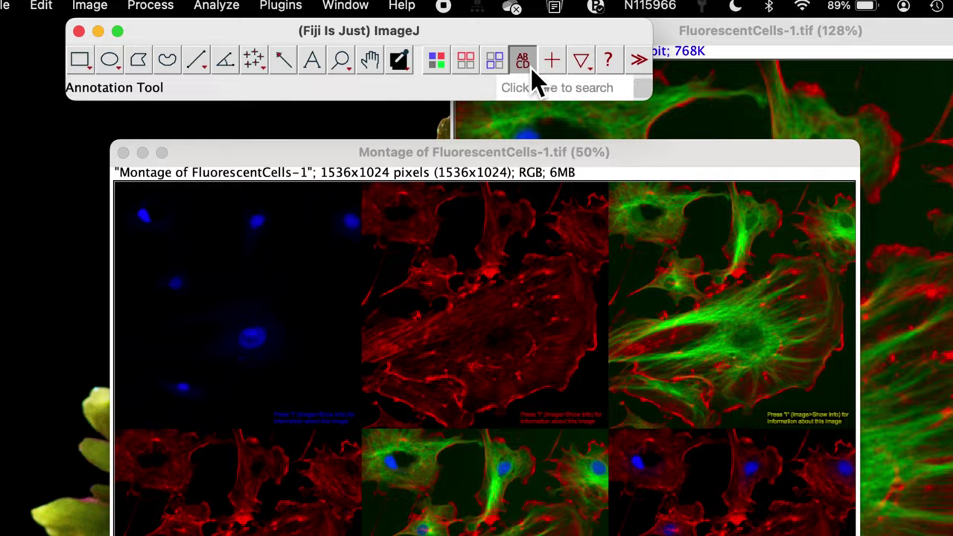
double_click(507, 43)
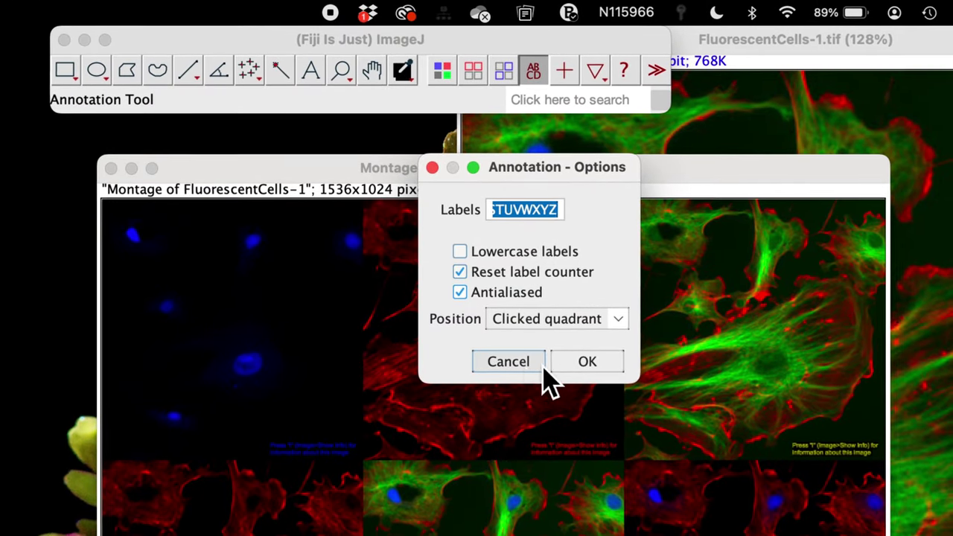
click(521, 360)
- Reset the foreground colour to near-white #eeeeee in the Color Picker palette, then close it
click(402, 76)
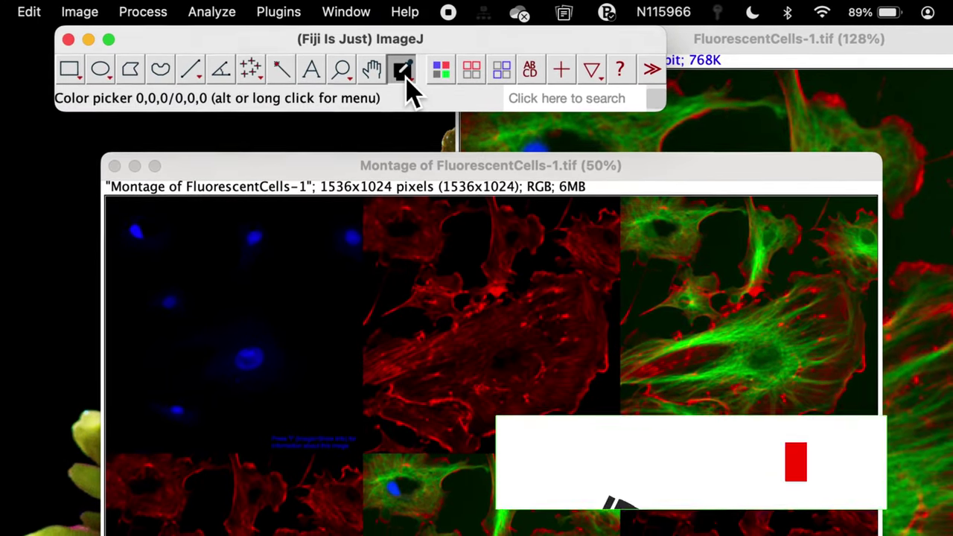
double_click(407, 77)
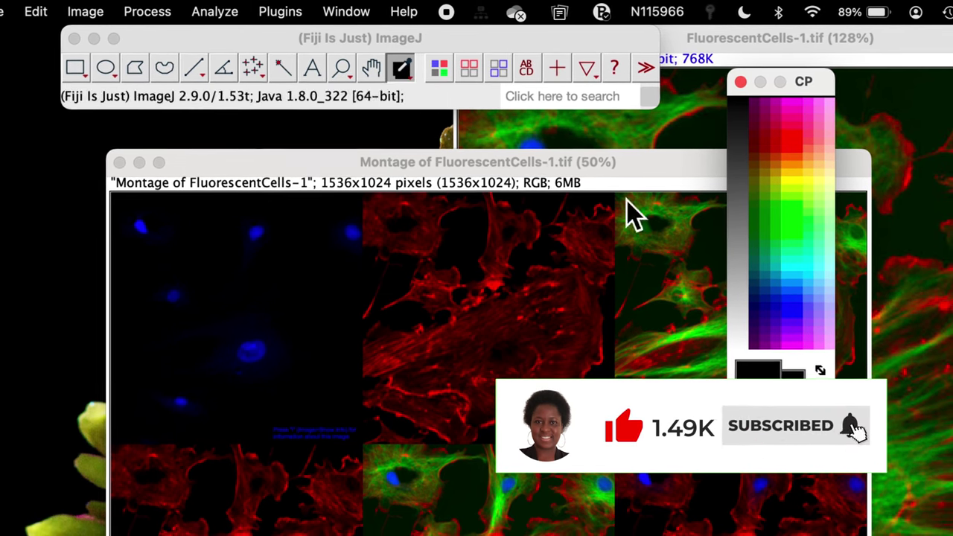
click(749, 347)
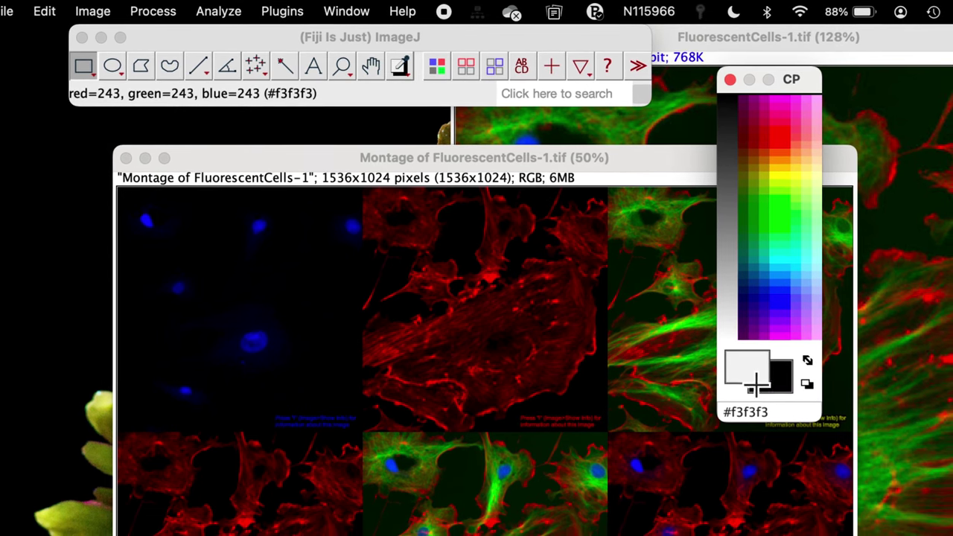
click(805, 383)
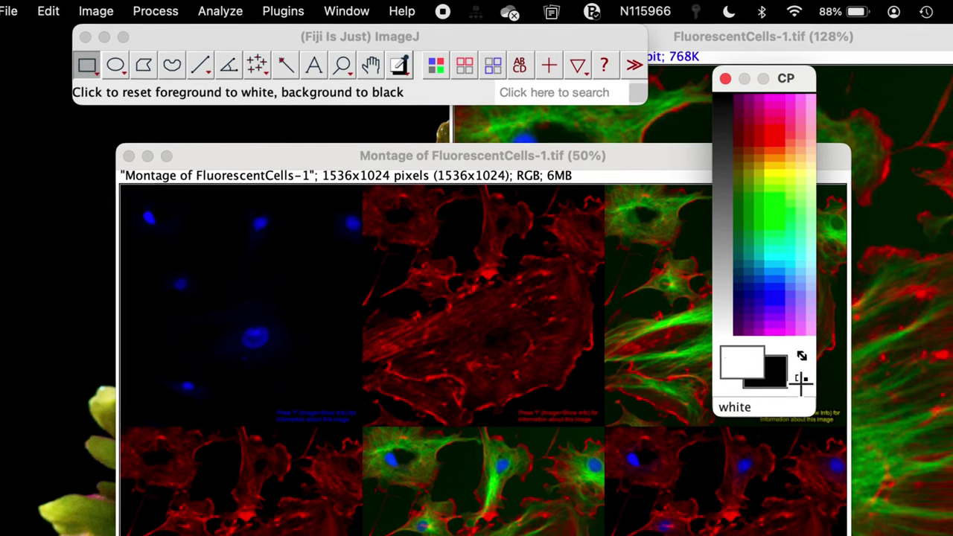
click(777, 378)
click(724, 323)
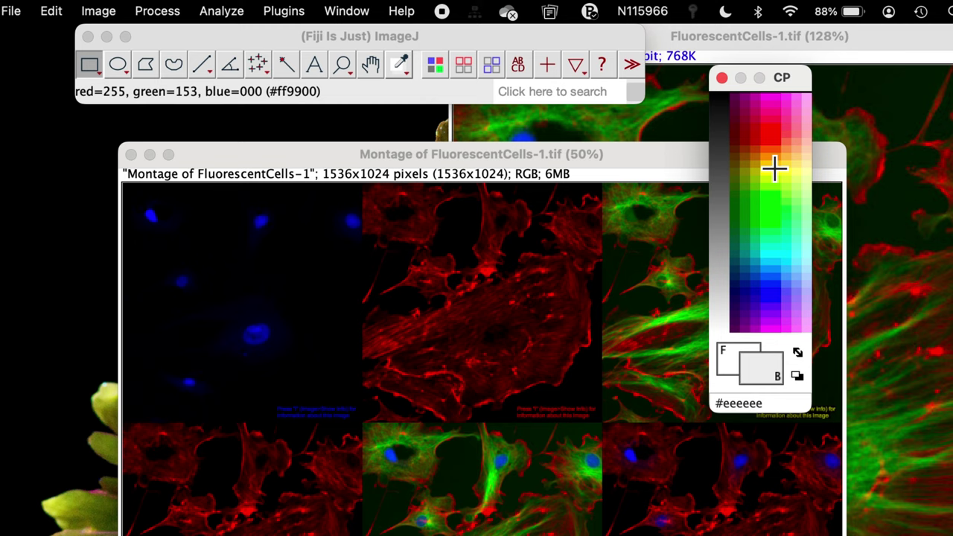
click(720, 77)
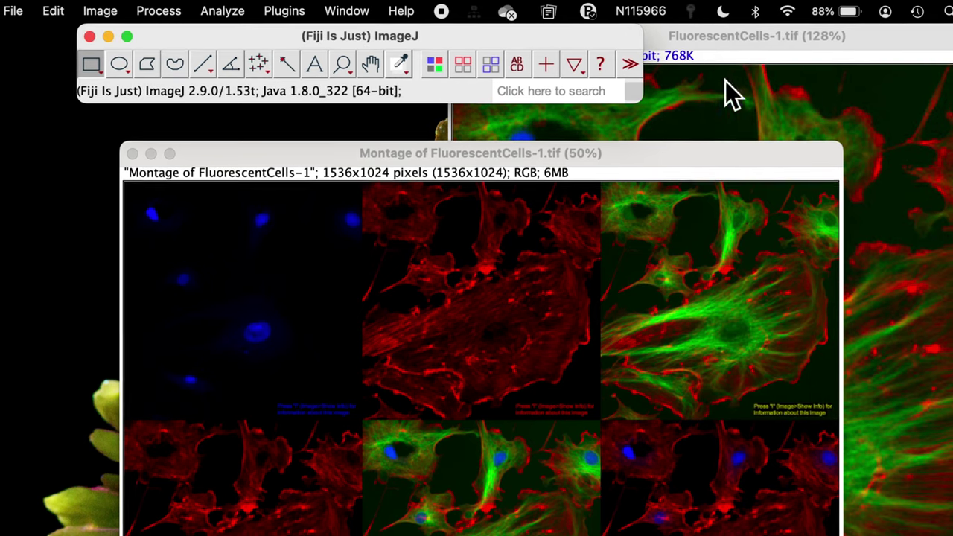
- Confirm the Annotation options and stamp white letters A, B, C and E on their panels
double_click(521, 64)
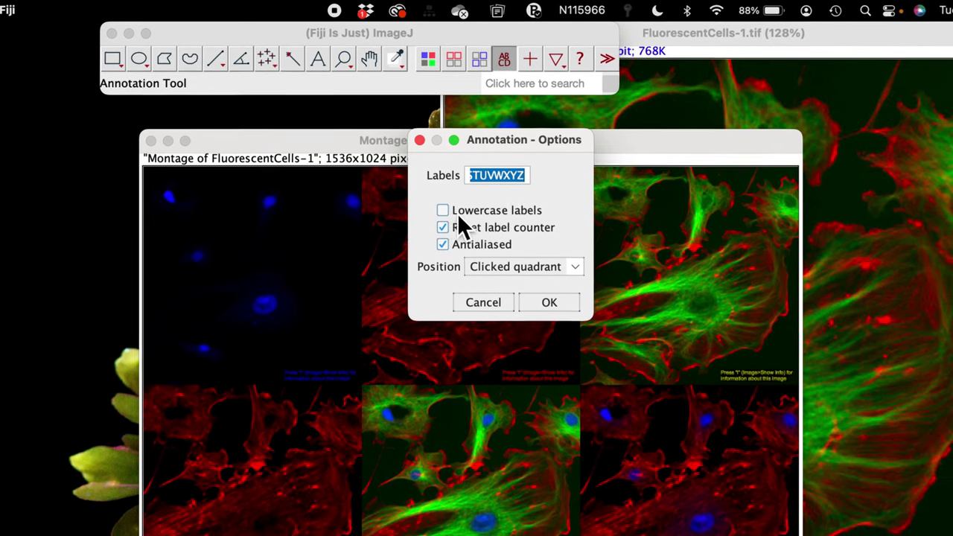
click(544, 294)
click(497, 56)
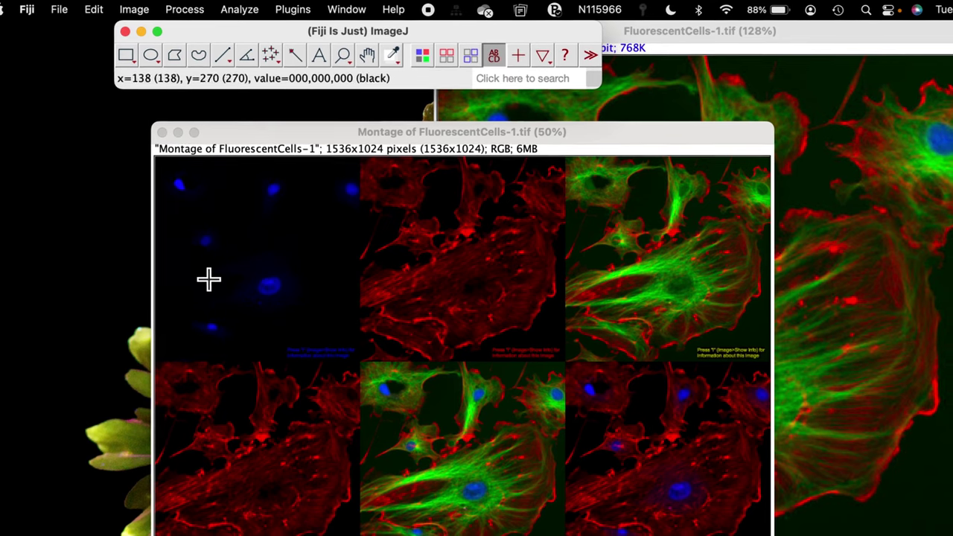
click(178, 333)
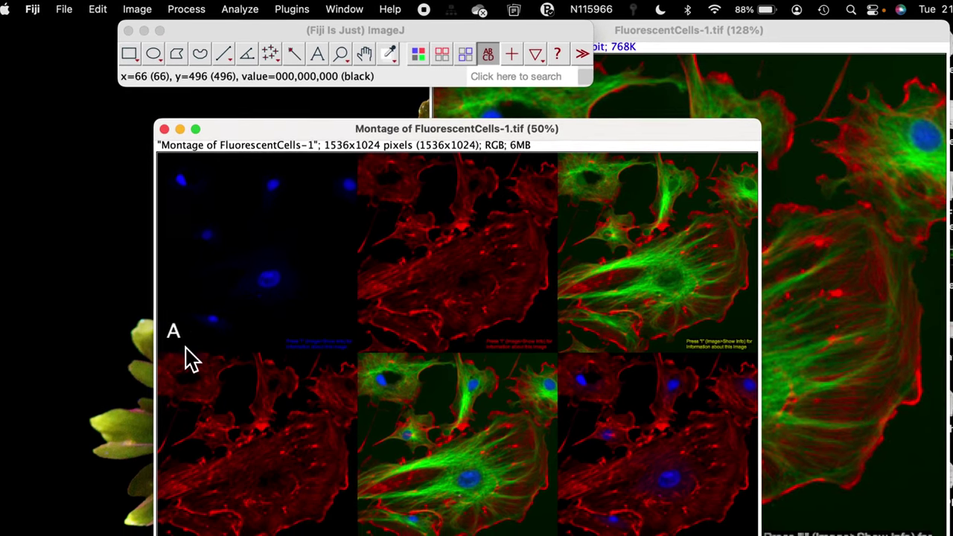
click(374, 332)
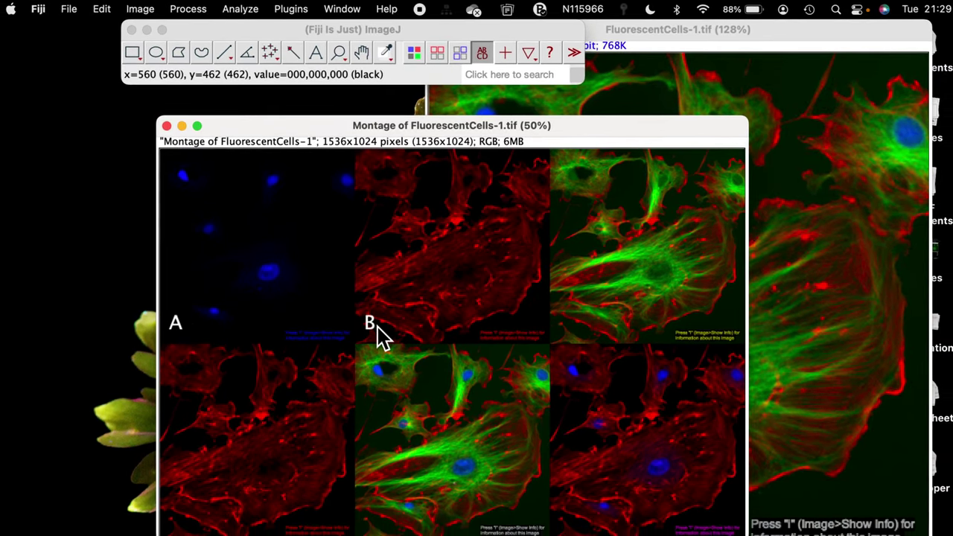
click(563, 320)
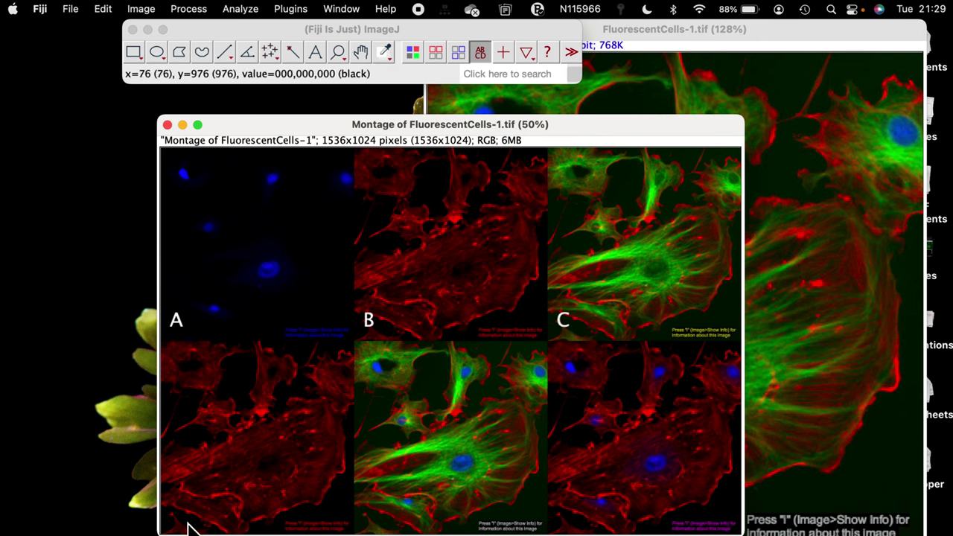
click(379, 512)
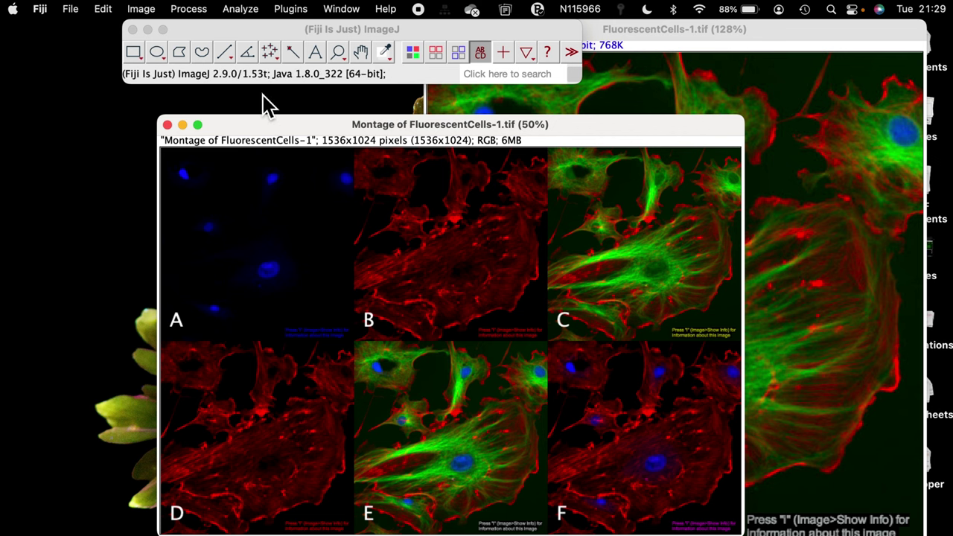
- Bring up Scale Bar settings previewing a white 160-pixel bar on panel F, arranging windows aside
click(238, 17)
mouse_move(214, 22)
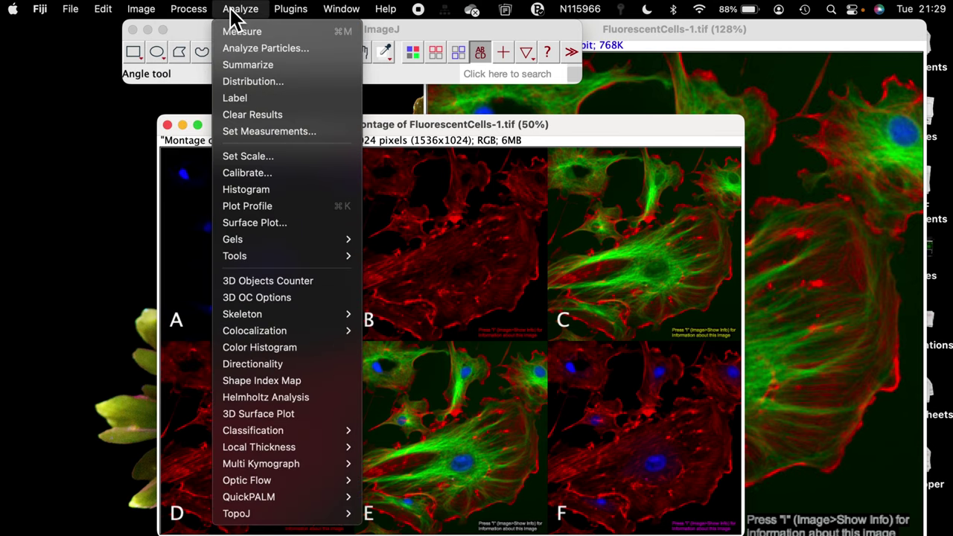
mouse_move(267, 261)
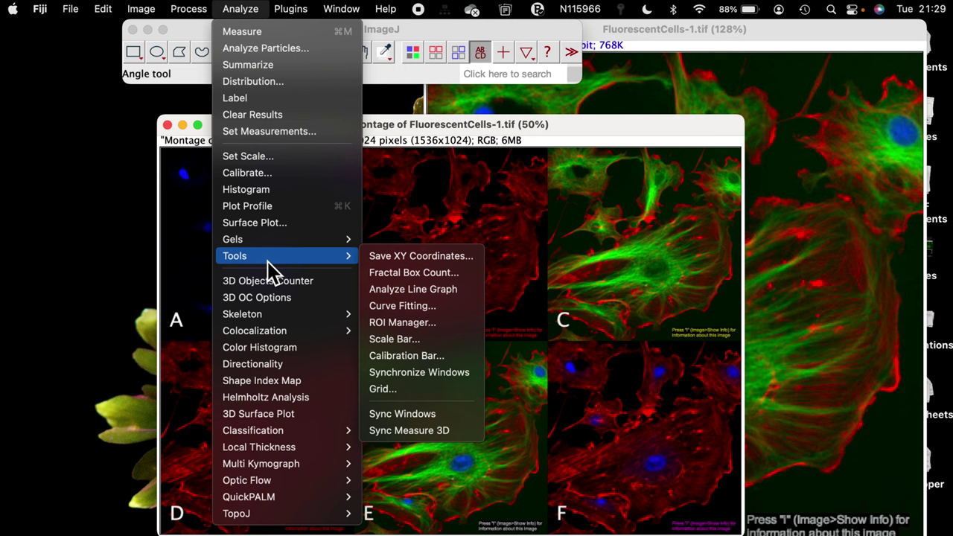
click(388, 341)
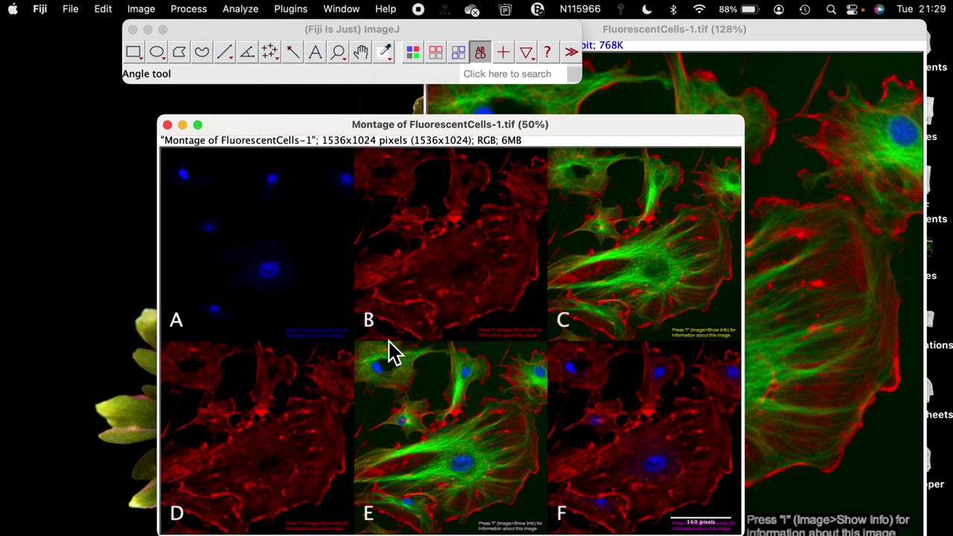
drag(509, 102, 866, 91)
drag(645, 125, 608, 110)
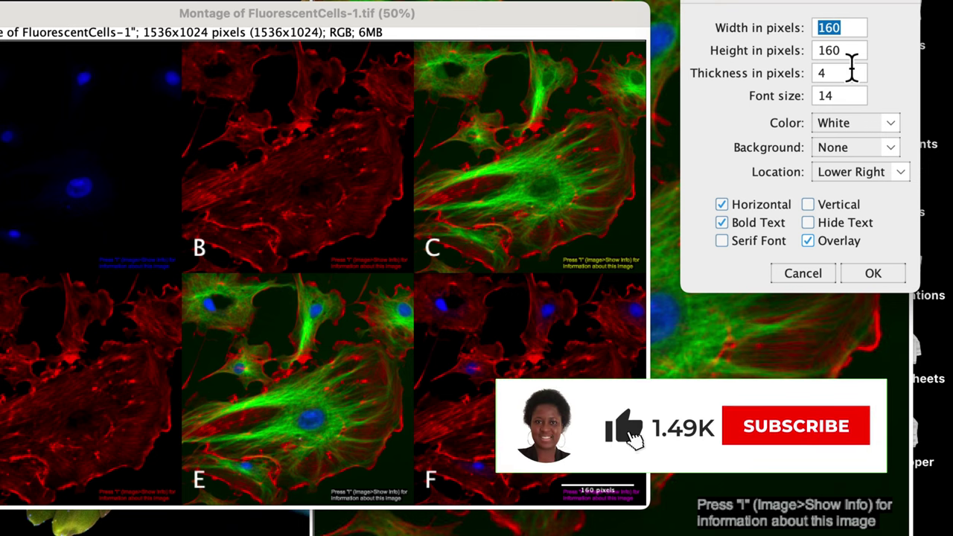
- Give the scale bar thickness 10 and font size 26, turn off Overlay, and apply it
double_click(846, 82)
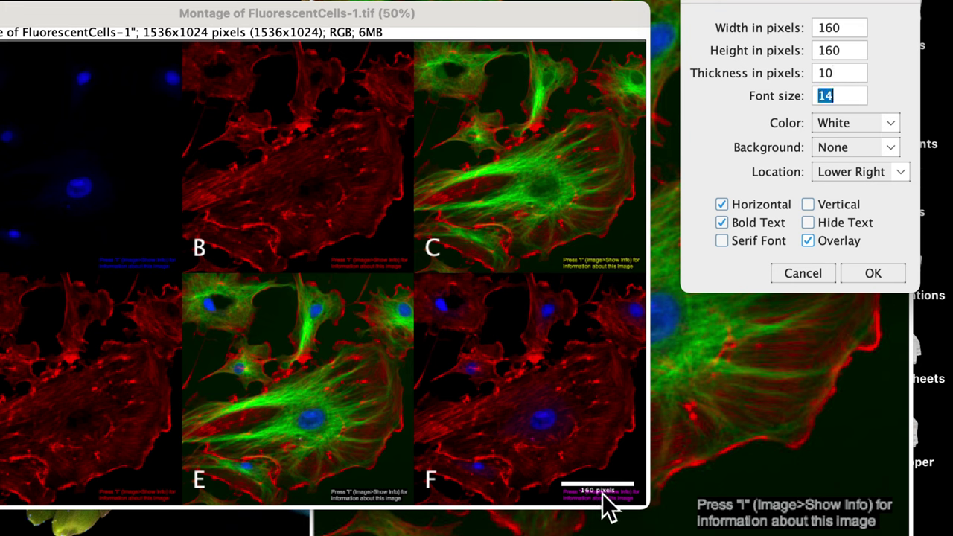
text(26)
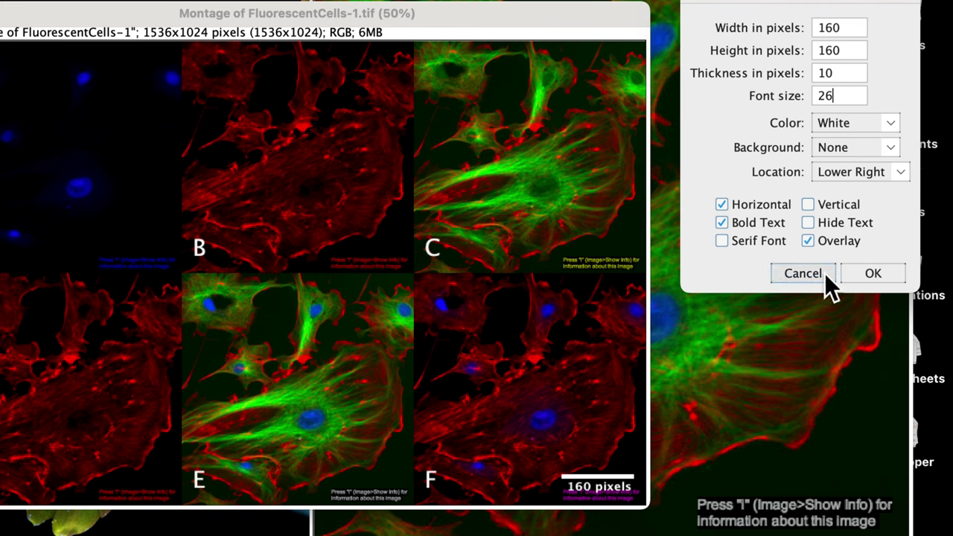
click(813, 241)
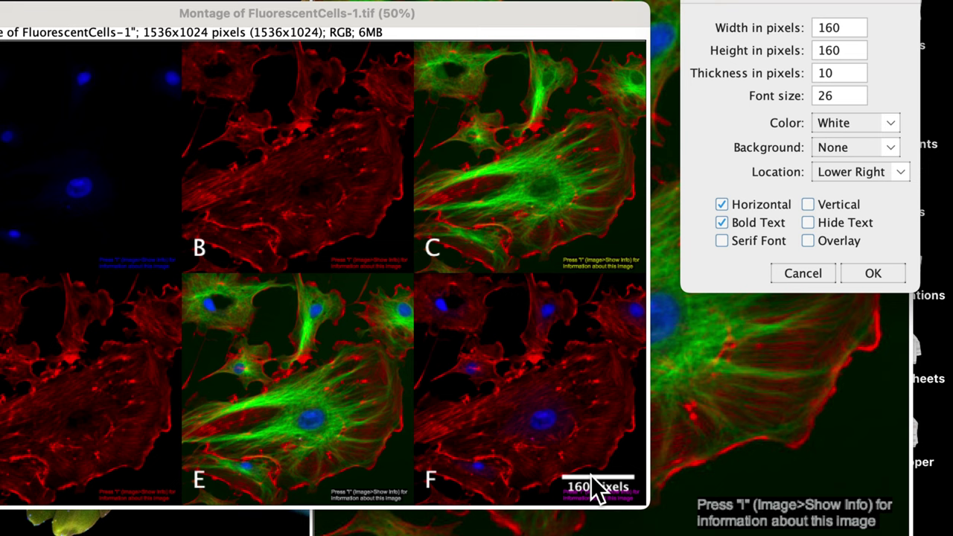
click(863, 290)
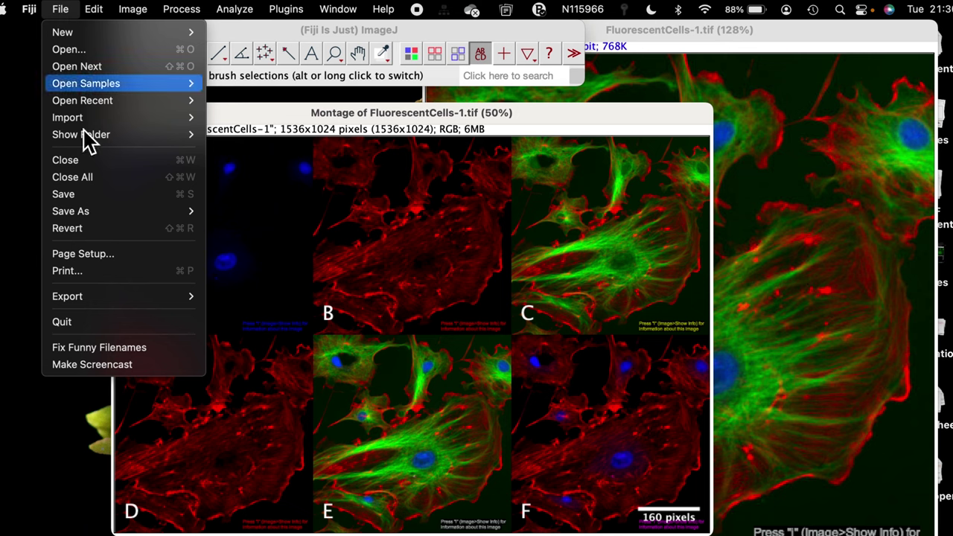
- Save the montage as the TIFF Montage of FluorescentCells-1.tif and close the image windows
mouse_move(97, 217)
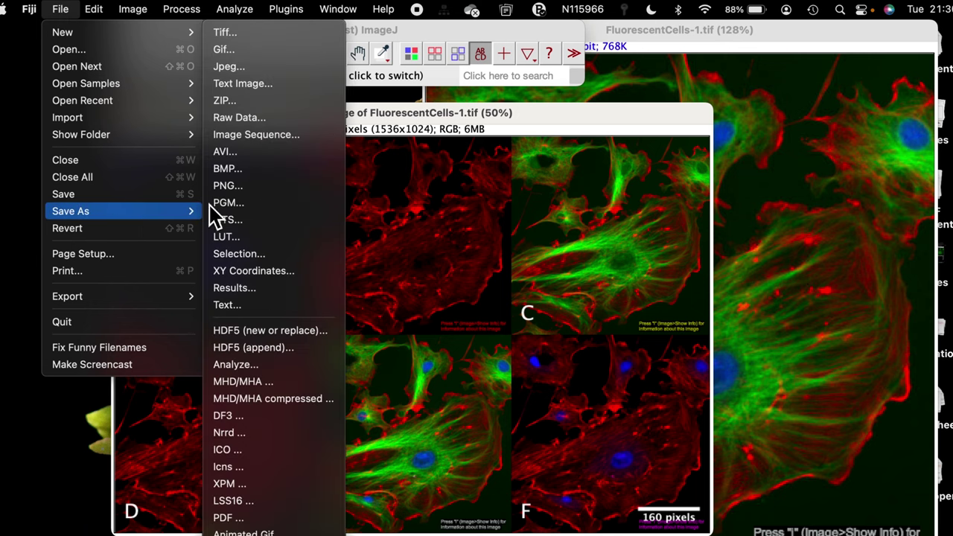
click(239, 33)
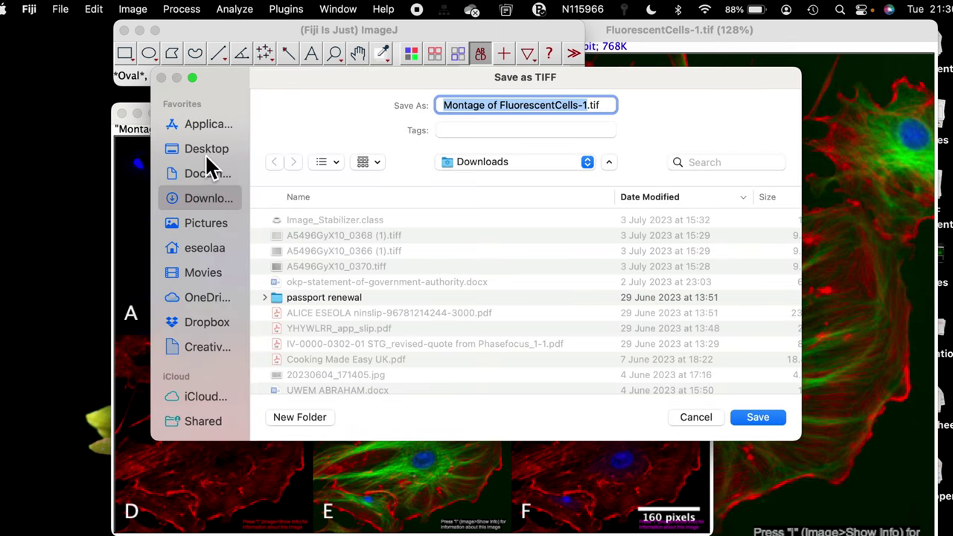
click(205, 151)
click(777, 422)
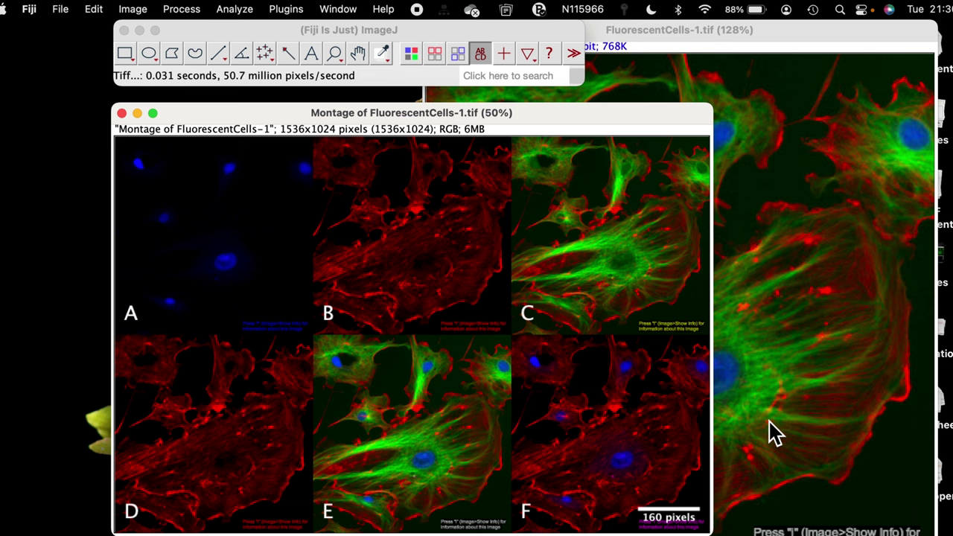
click(123, 31)
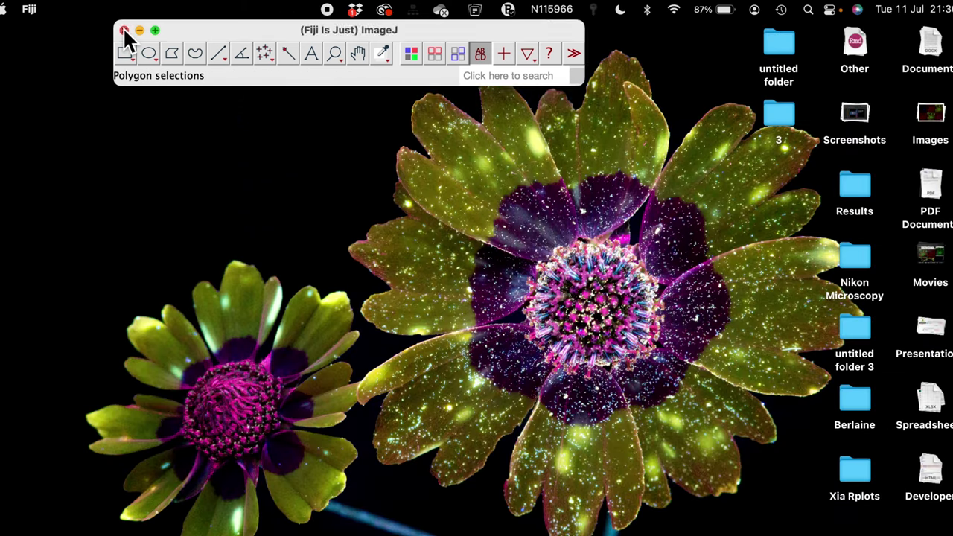
- Close ImageJ and view Montage of FluorescentCells-1.tif from the Images desktop stack in Preview
click(123, 30)
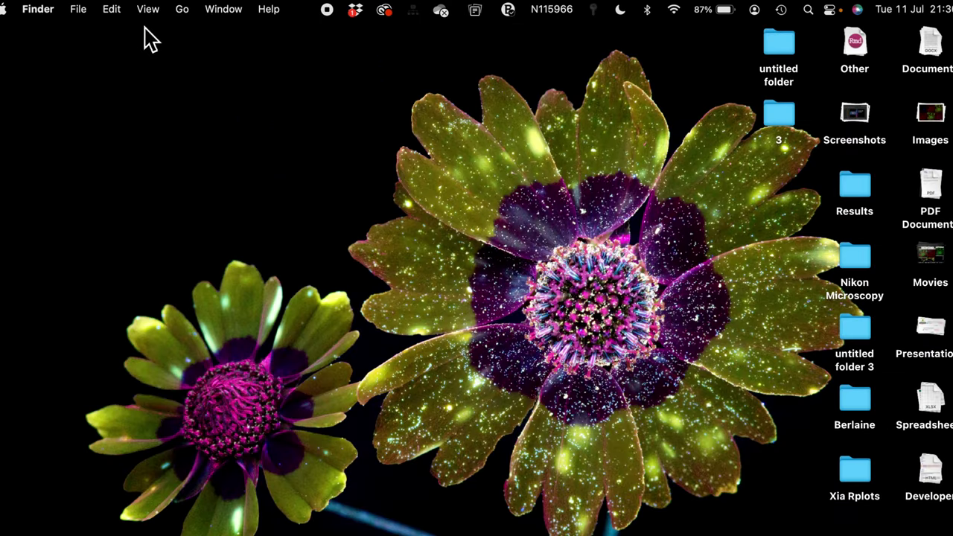
click(944, 119)
click(936, 188)
double_click(937, 188)
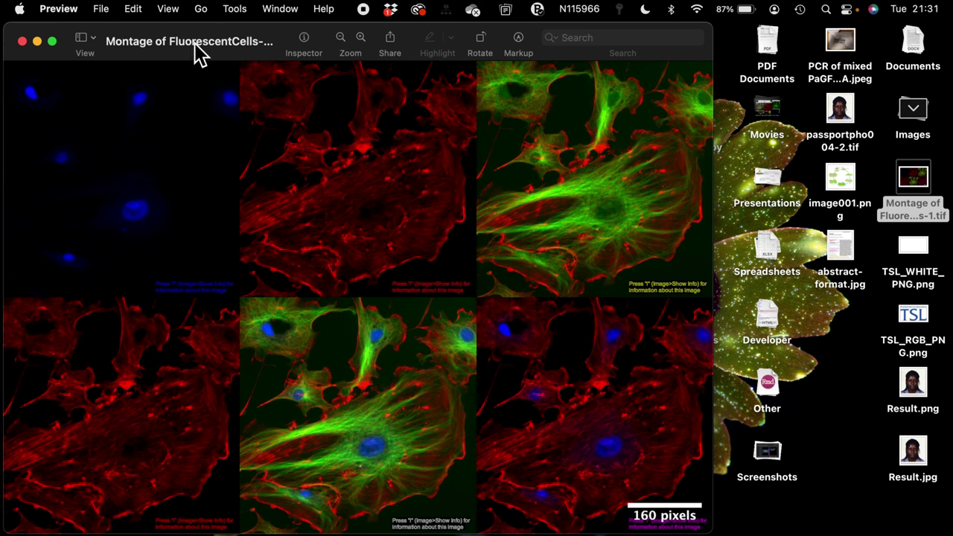
drag(186, 44, 249, 130)
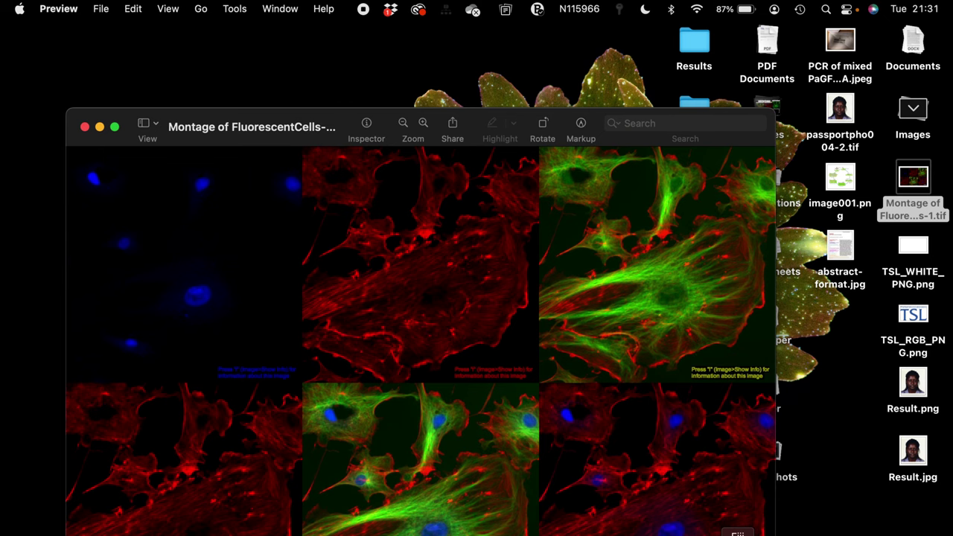
- Close Preview and reopen the saved montage TIFF in ImageJ, heading to Image > Overlay
click(84, 128)
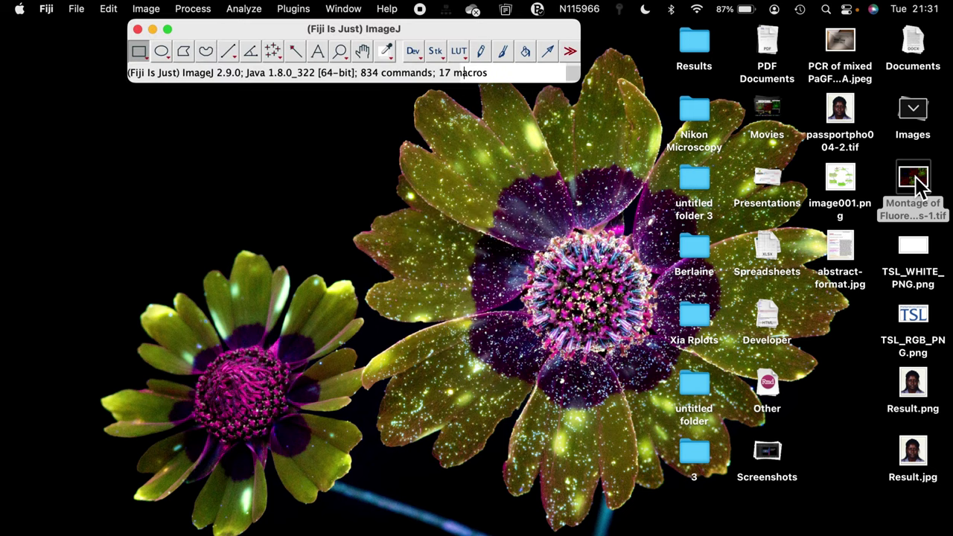
drag(920, 182, 512, 52)
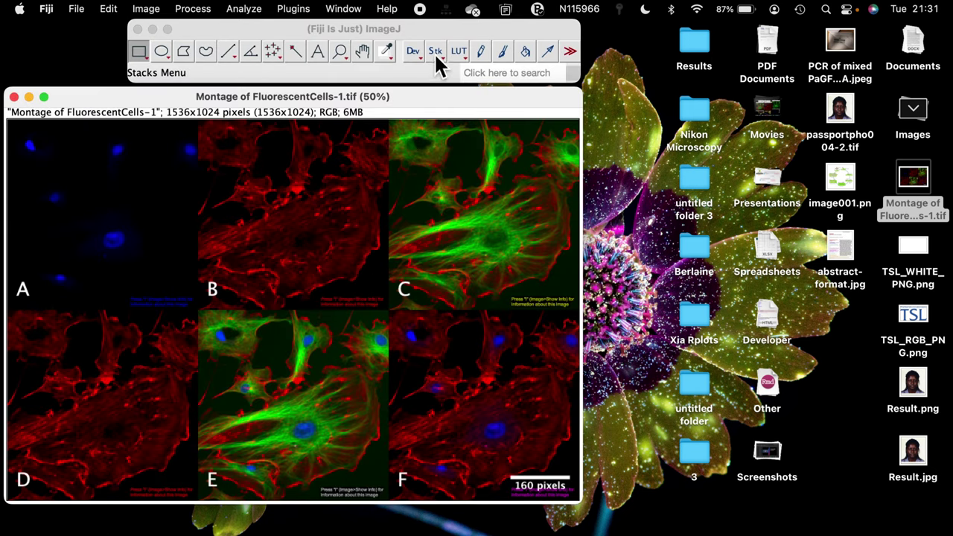
click(146, 9)
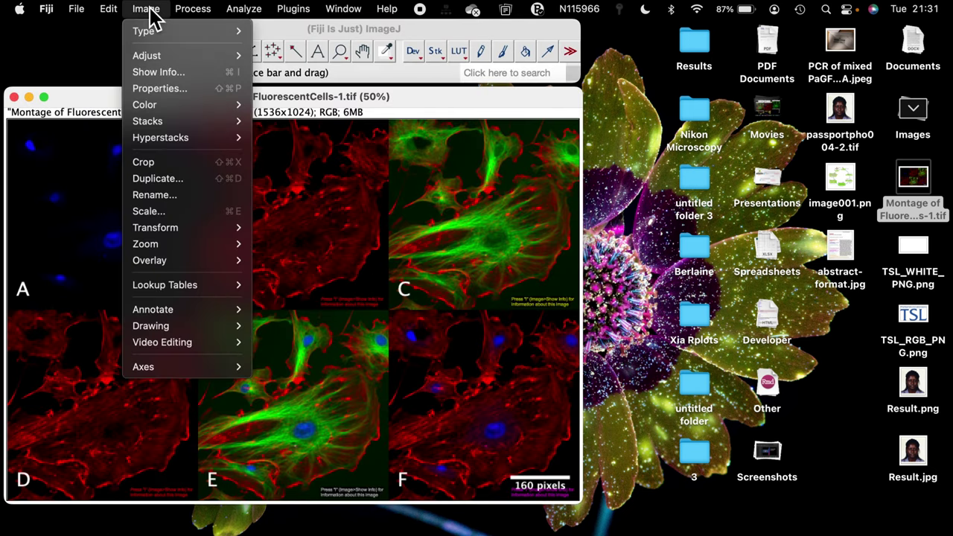
click(89, 99)
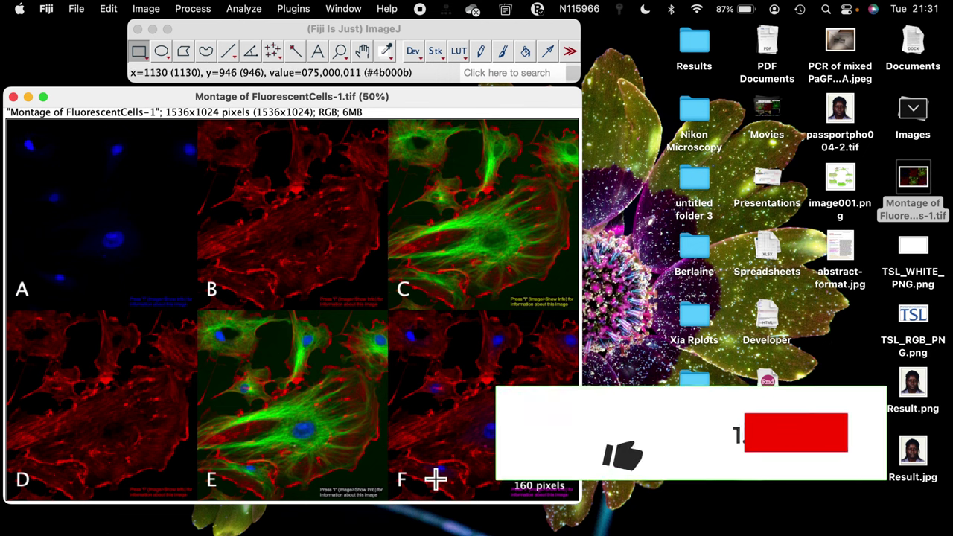
click(138, 10)
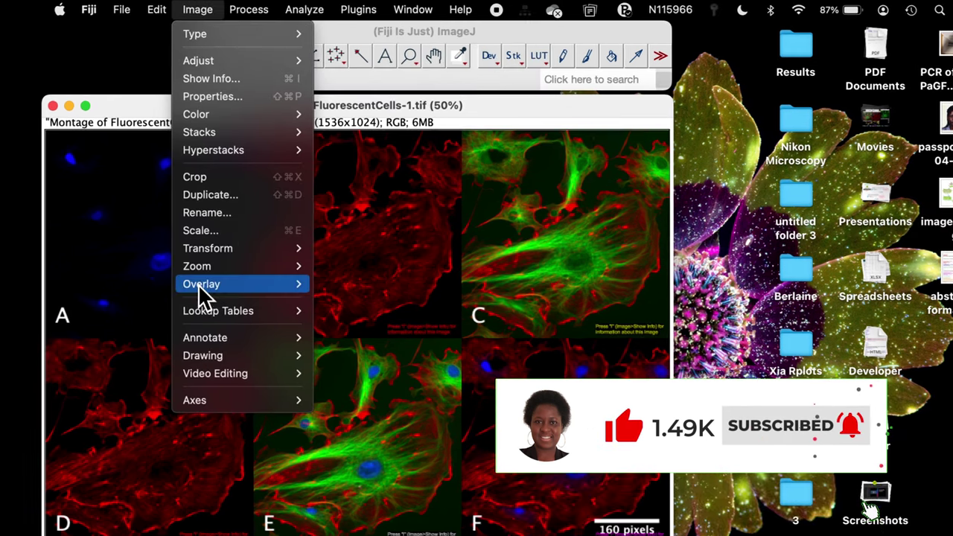
mouse_move(151, 259)
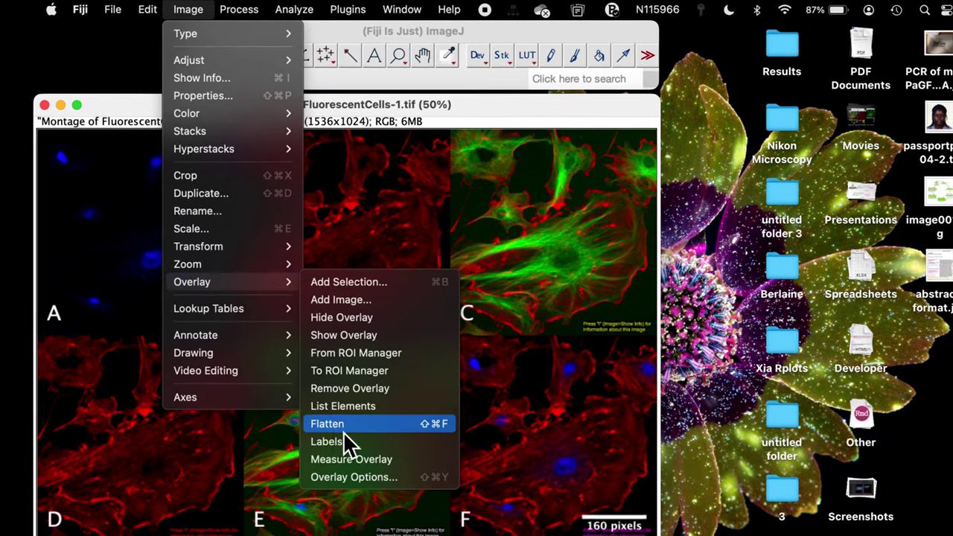
- Flatten the A–F labels and scale bar into a new image and enlarge its window
click(332, 426)
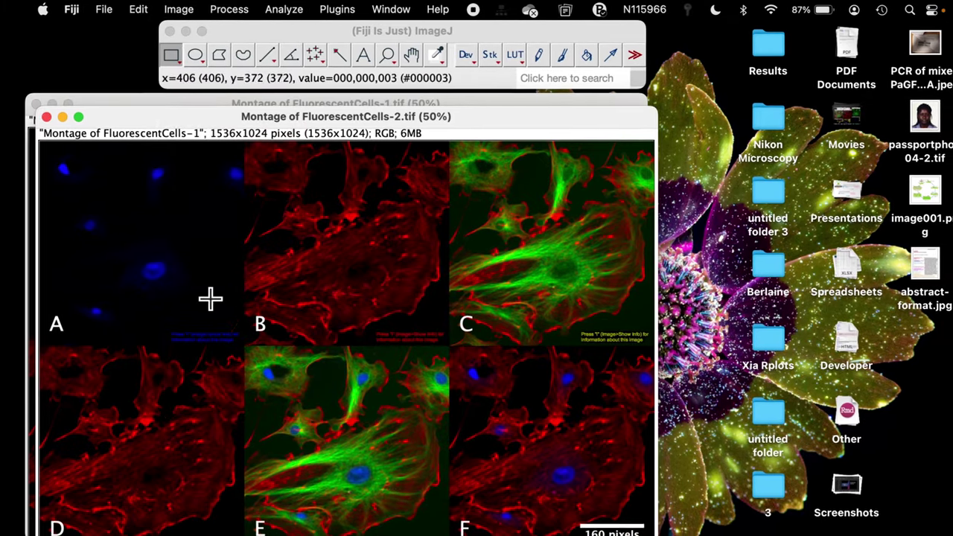
click(73, 116)
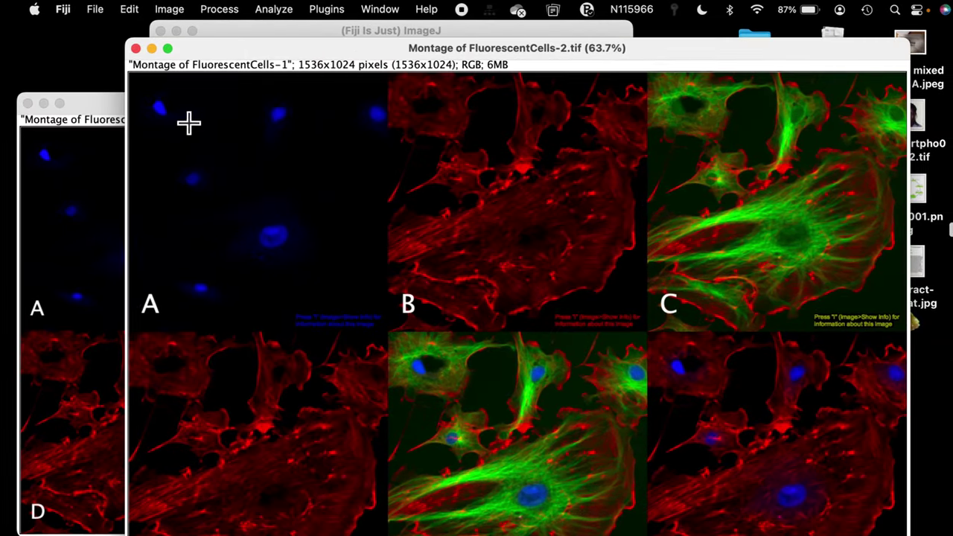
drag(230, 48, 146, 72)
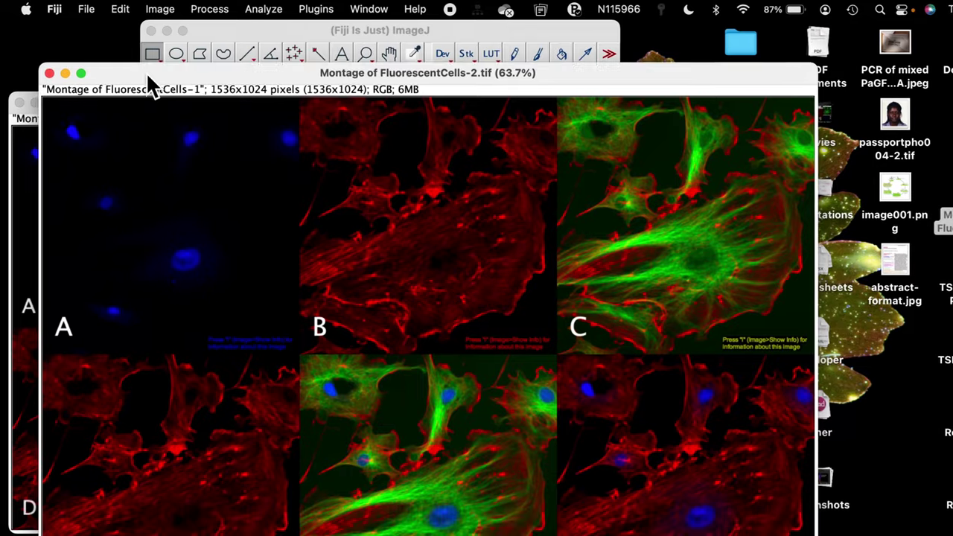
- Save the flattened montage as the TIFF Repeat-Montage of FluorescentCells-2.tif
click(80, 9)
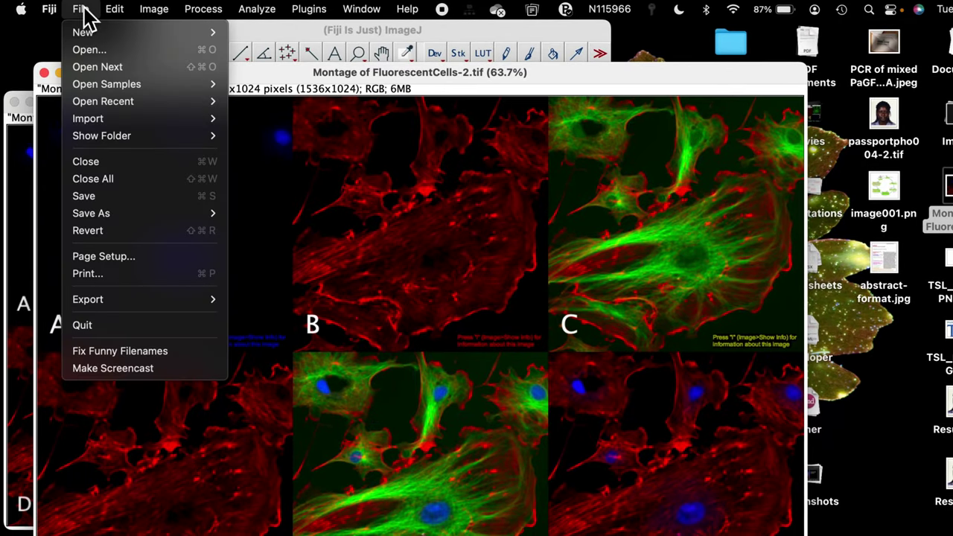
mouse_move(121, 213)
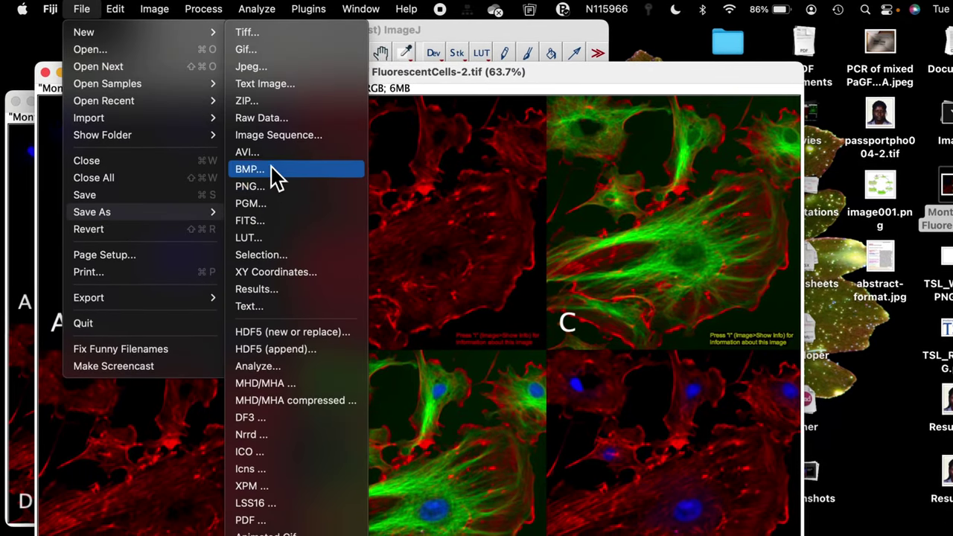
click(260, 48)
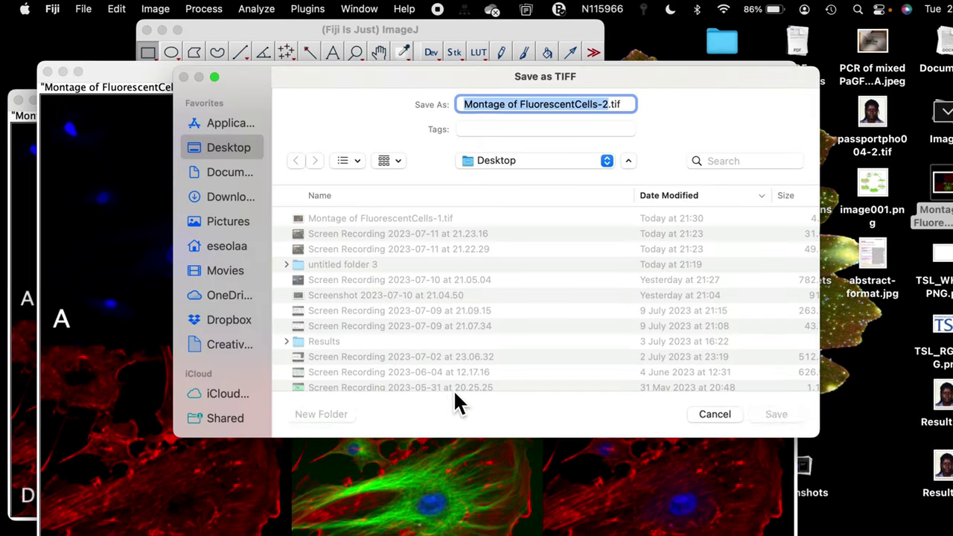
click(468, 109)
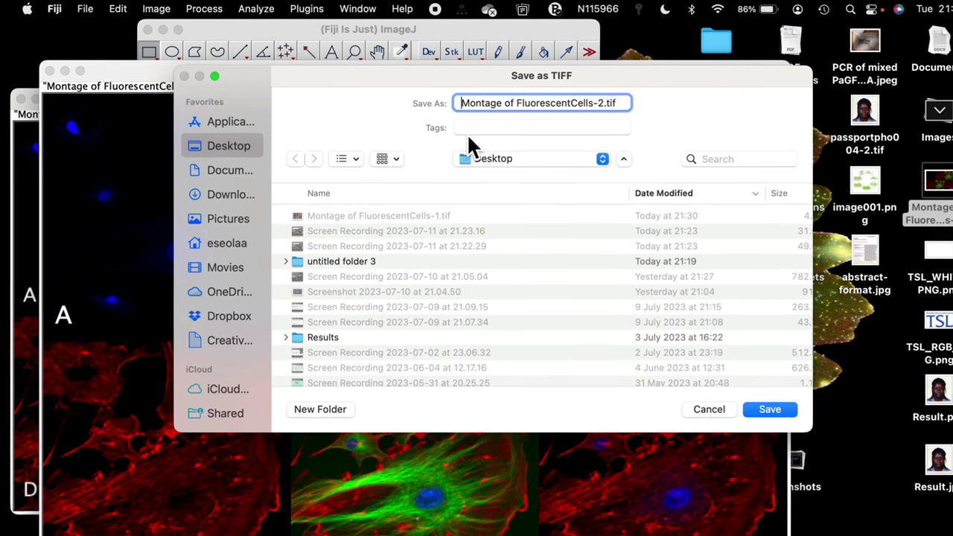
text(Repea)
text(t-)
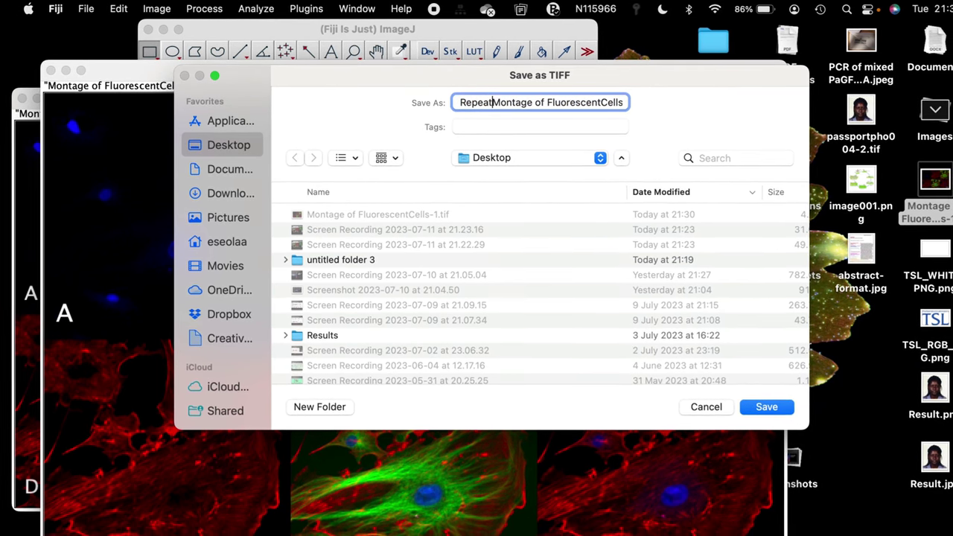
key(Return)
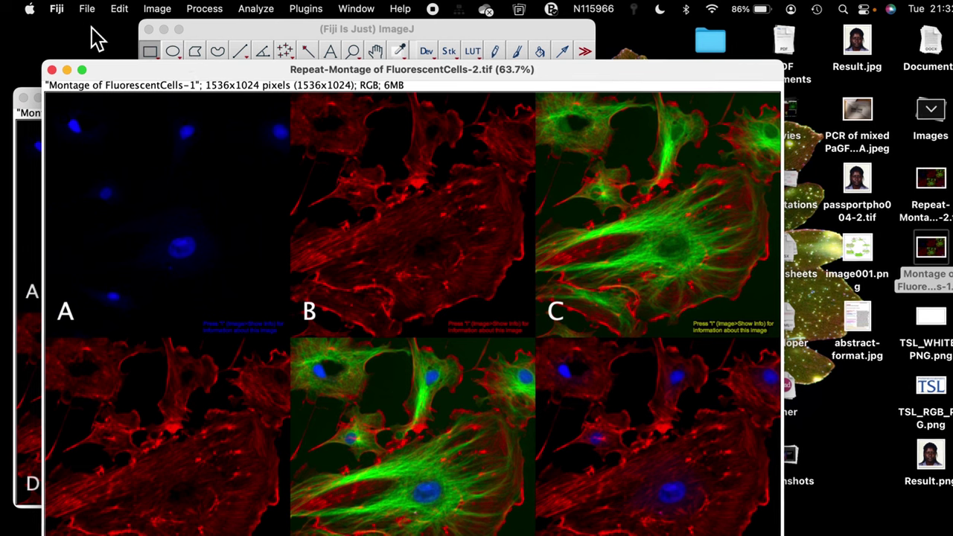
- Leave Fiji and view Repeat-Montage of FluorescentCells-2.tif from the Images desktop stack in Preview
key(super+h)
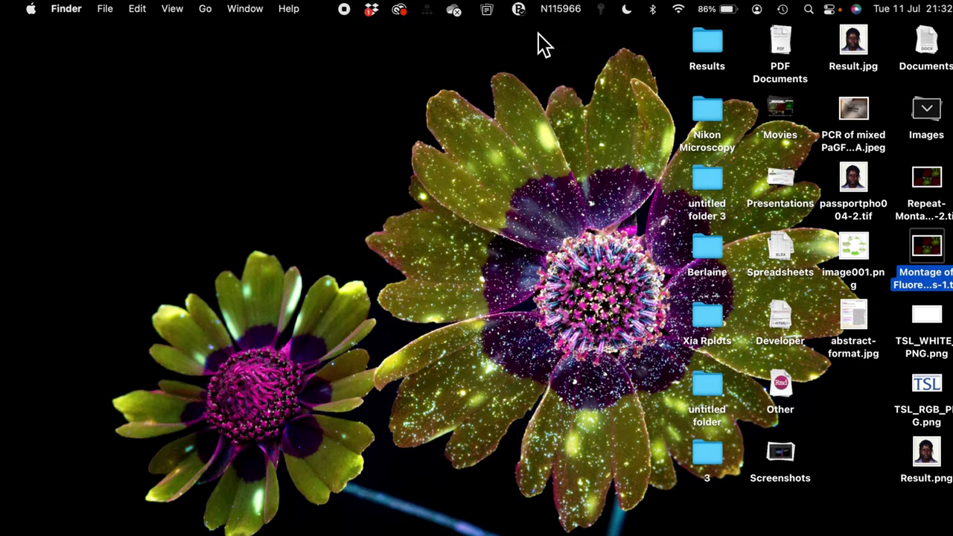
click(924, 111)
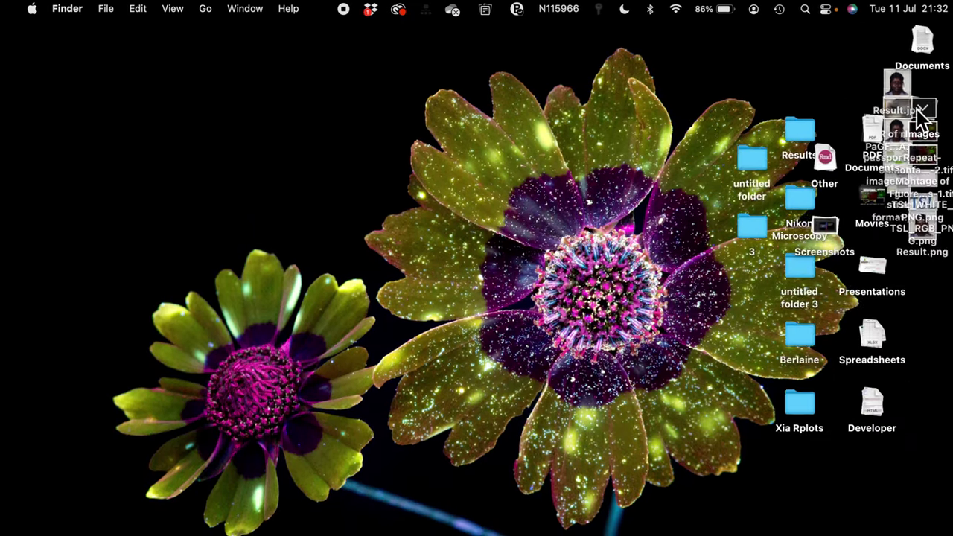
double_click(921, 180)
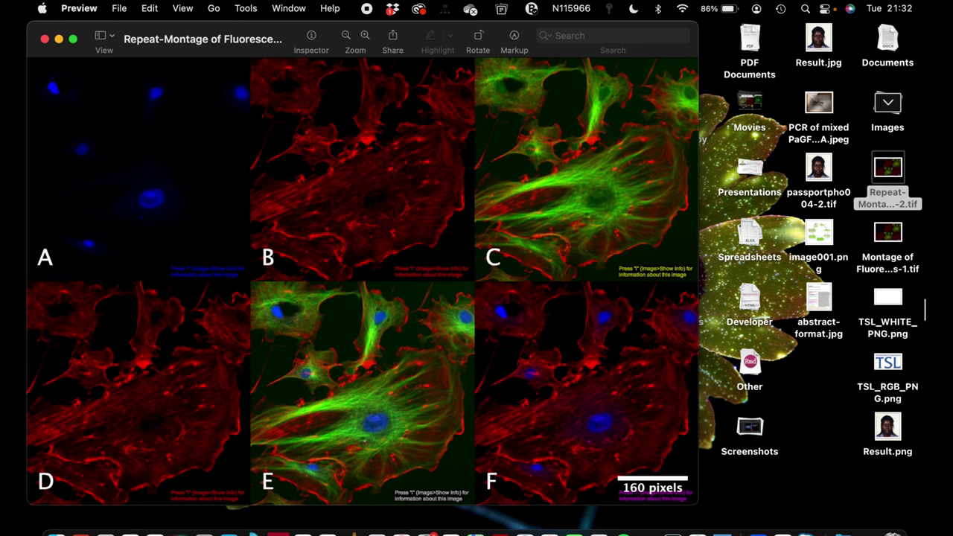
click(892, 109)
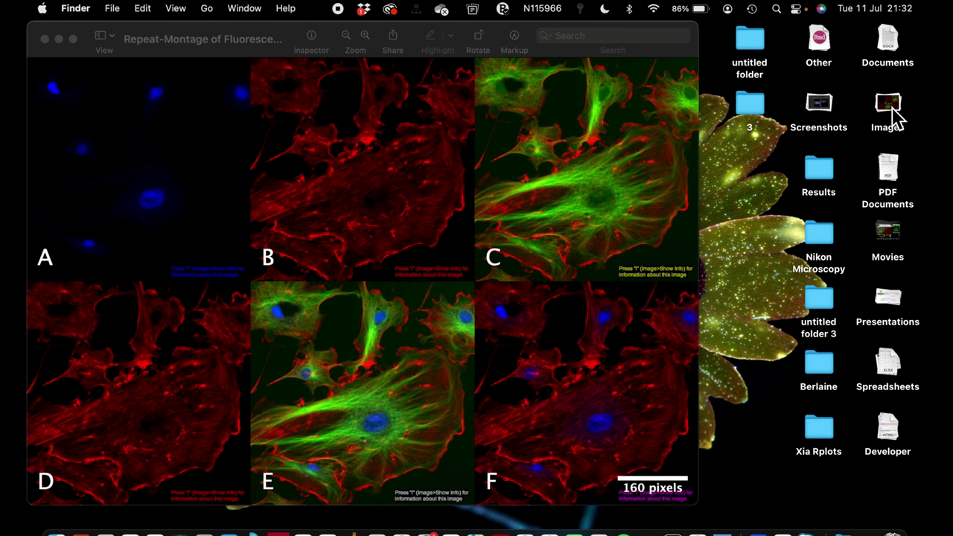